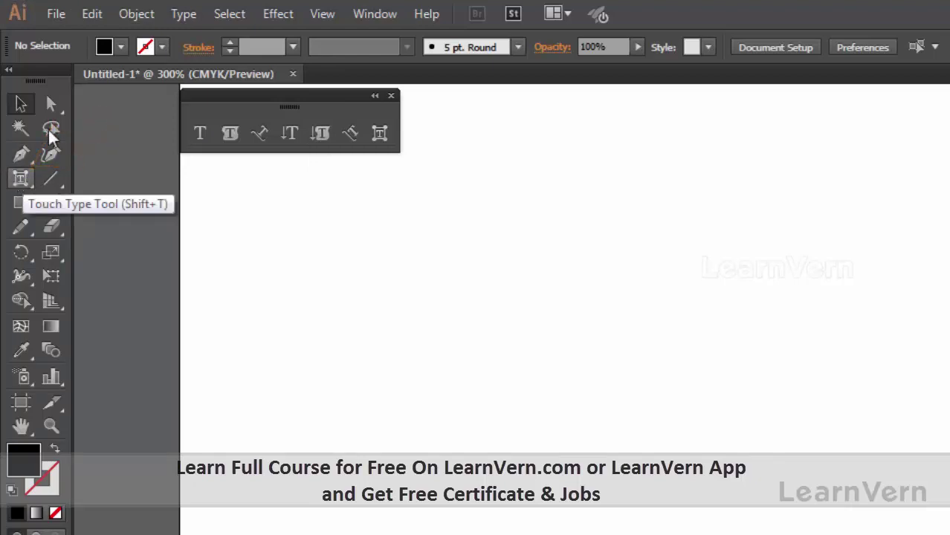
# Activate the Type Tool from the torn-off type tools panel for point text
pyautogui.click(183, 15)
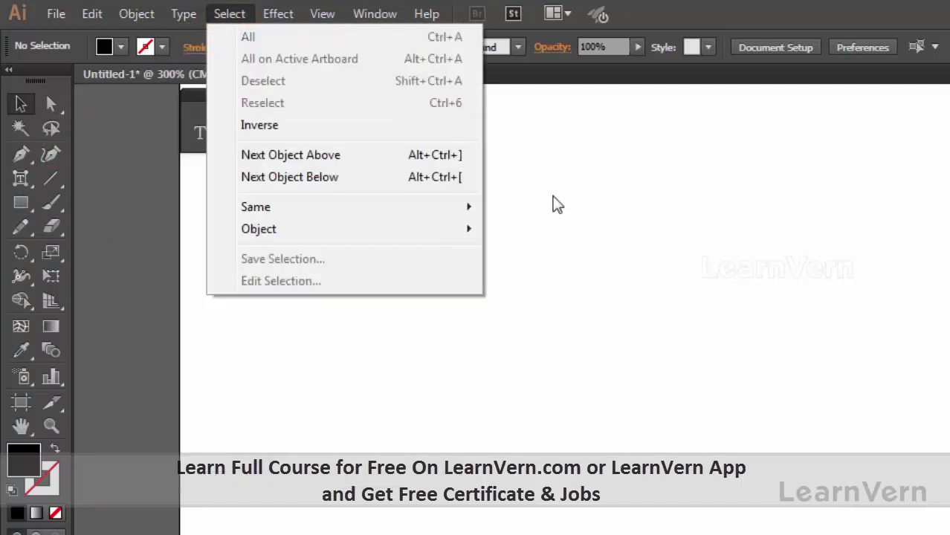
pyautogui.click(586, 247)
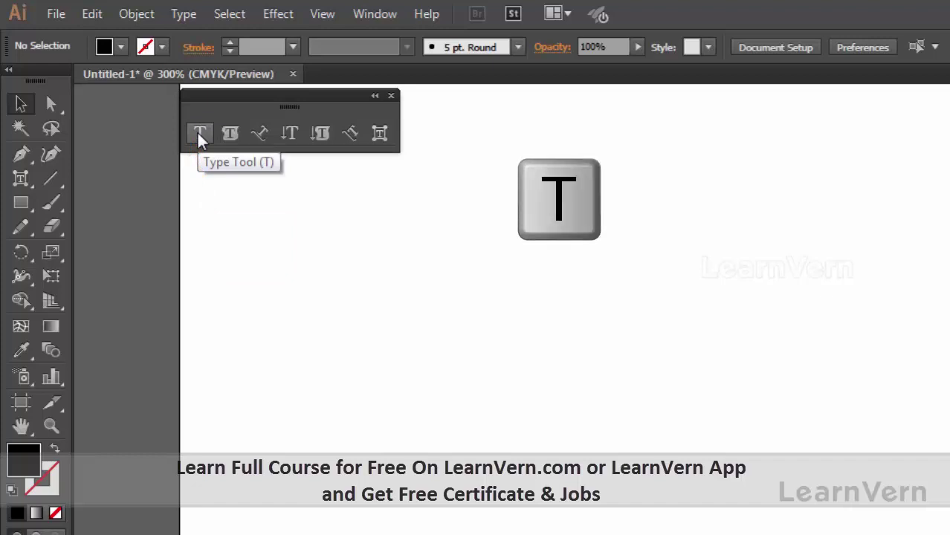
pyautogui.click(201, 136)
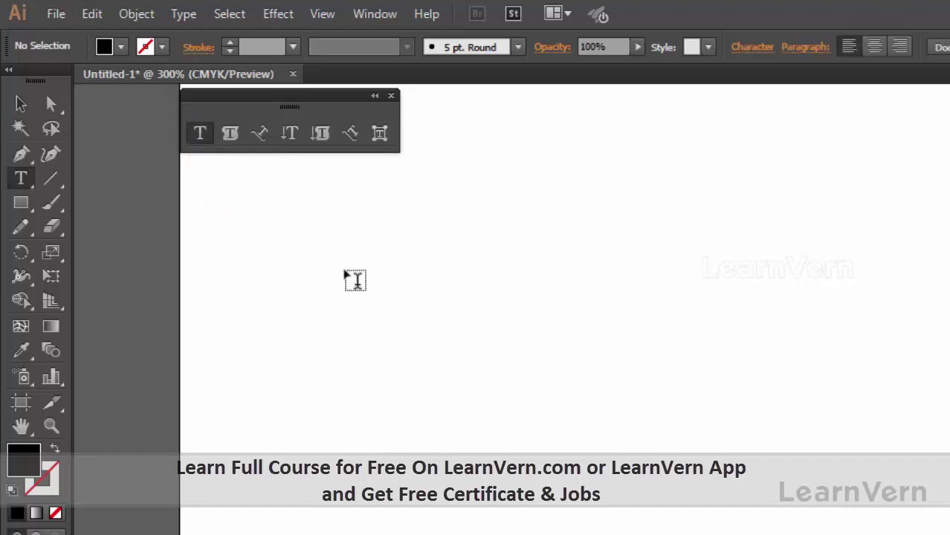
# Place a text point, erase the mistyped 'illustrator', and type 'hello, welcome to my world .'
pyautogui.click(356, 280)
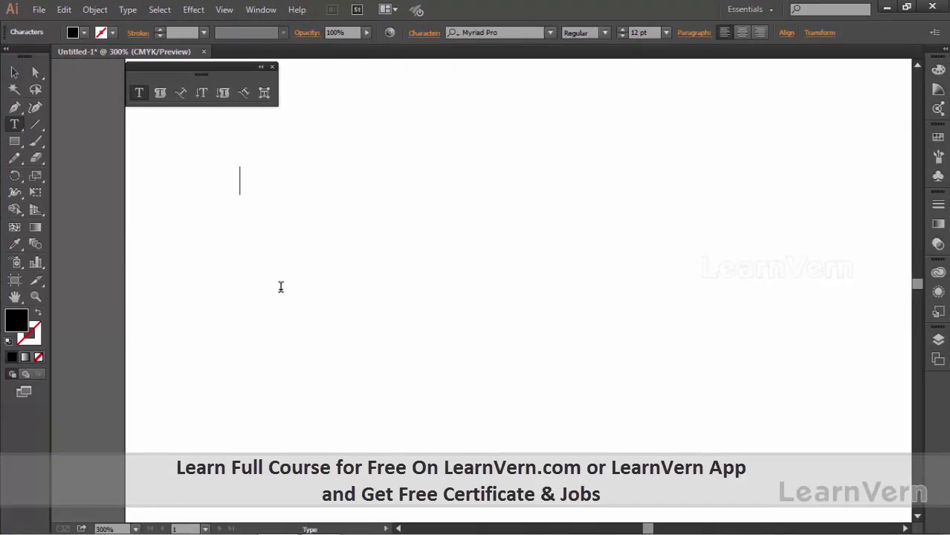
pyautogui.write('ill')
pyautogui.write('ustrator')
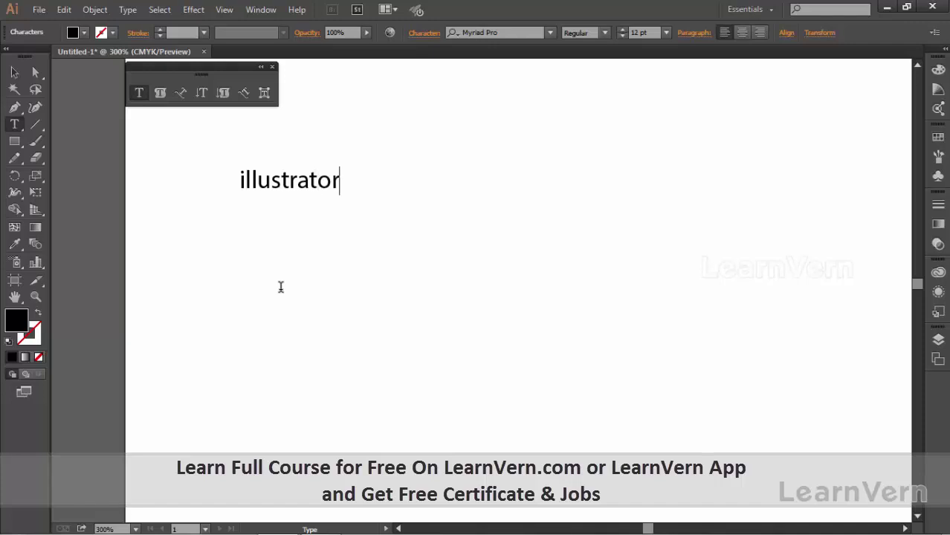
pyautogui.press('BackSpace')
pyautogui.press('BackSpace')
pyautogui.press('BackSpace')
pyautogui.press('BackSpace')
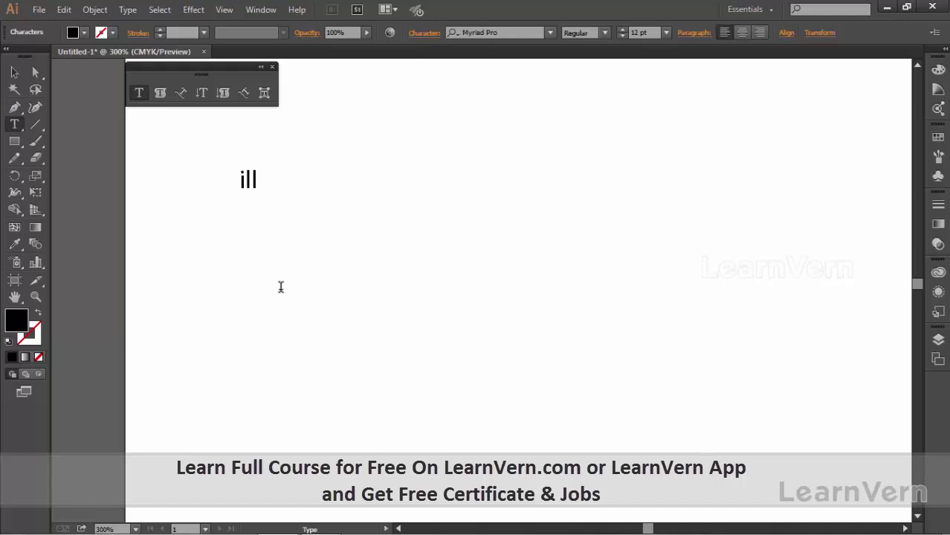
pyautogui.press('BackSpace')
pyautogui.press('BackSpace')
pyautogui.press('BackSpace')
pyautogui.write('hell')
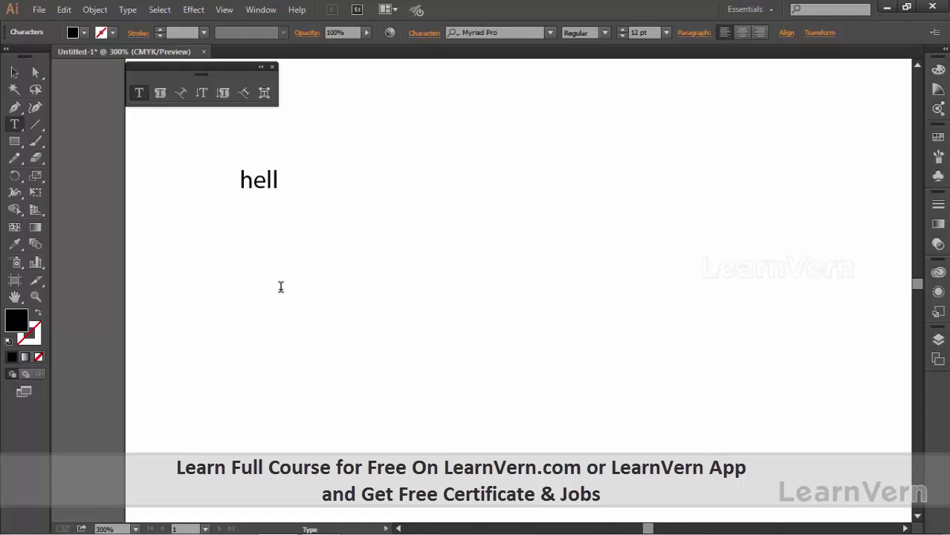
pyautogui.write('o, welcom')
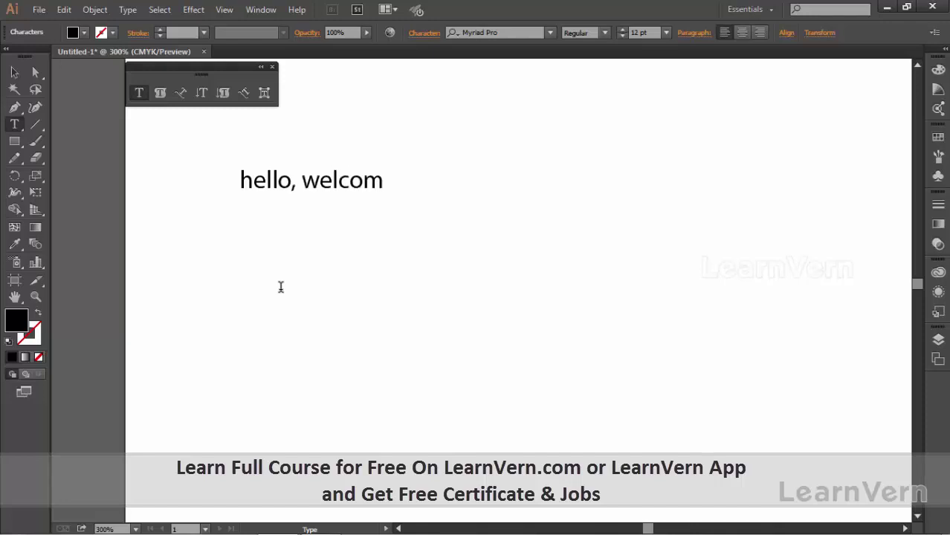
pyautogui.write('e to my')
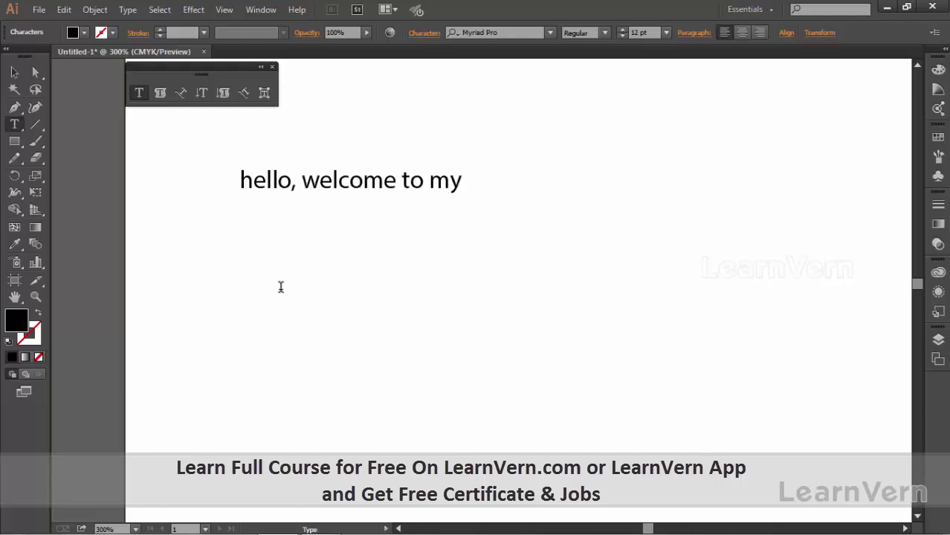
pyautogui.write(' world ')
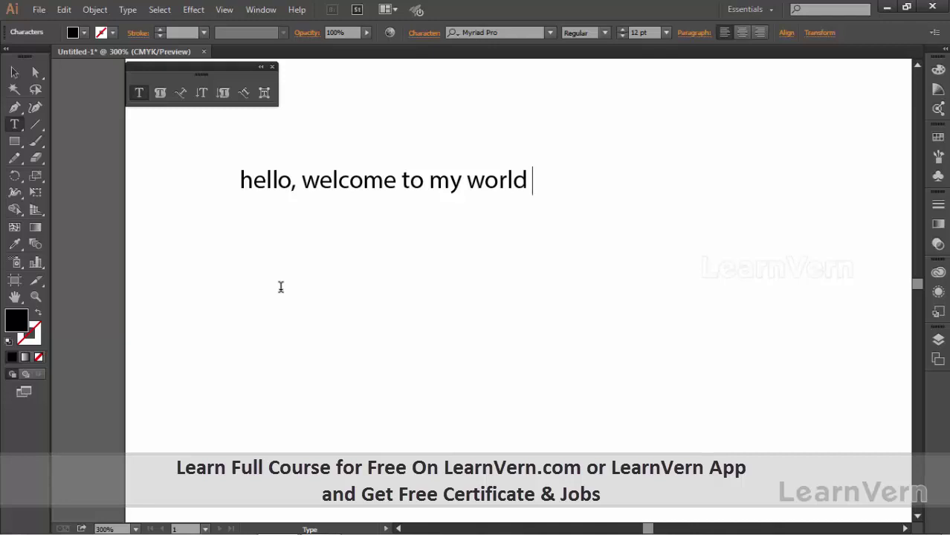
pyautogui.write('.')
# Type the second line 'hello, how r u ??' and drag-select its end
pyautogui.write('he')
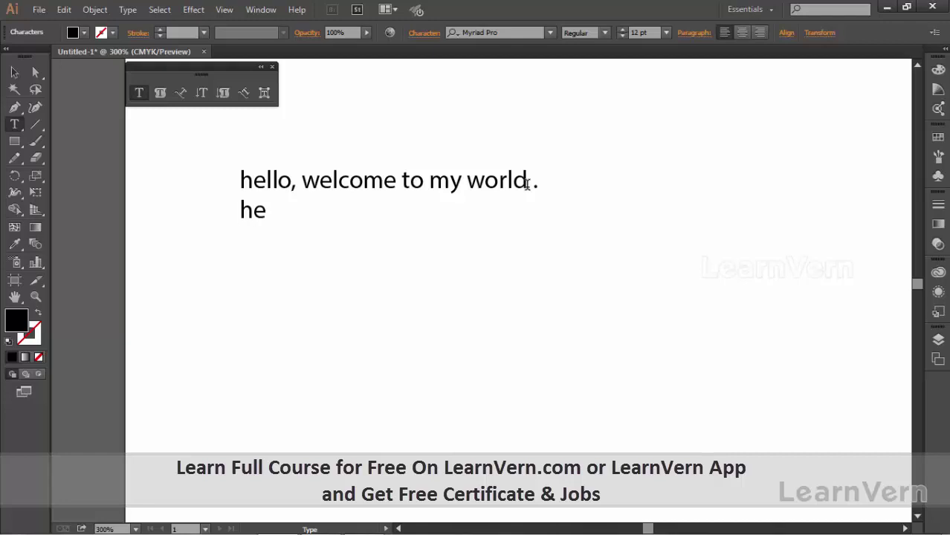
pyautogui.write('llo, h')
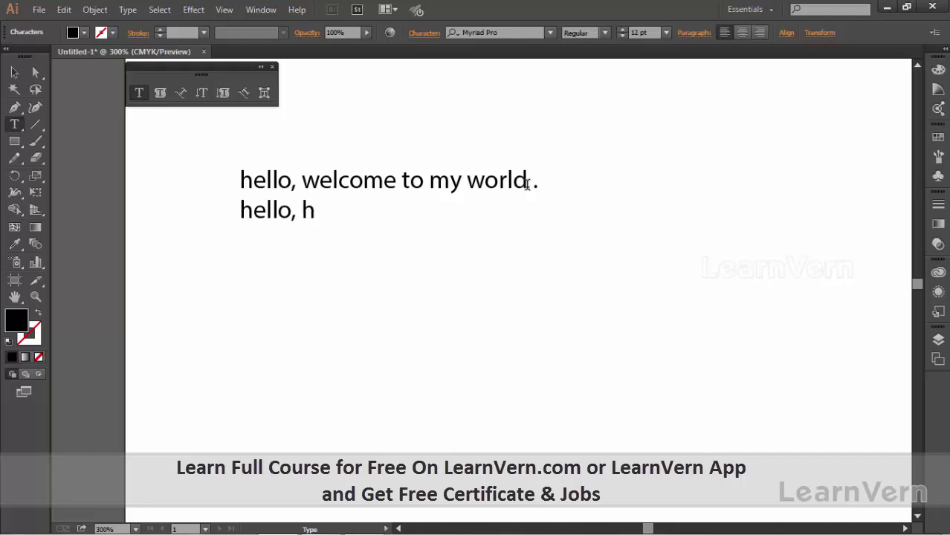
pyautogui.write('ow r u ?')
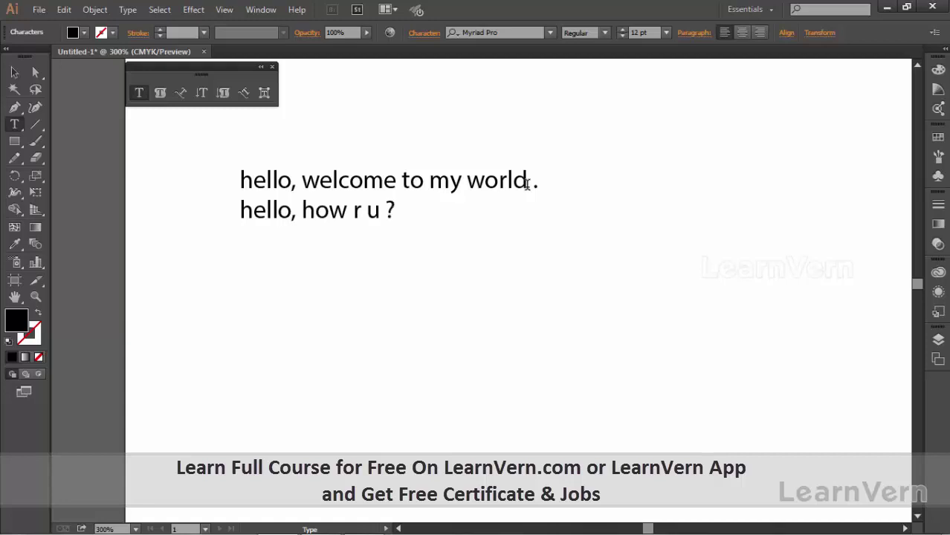
pyautogui.write('?')
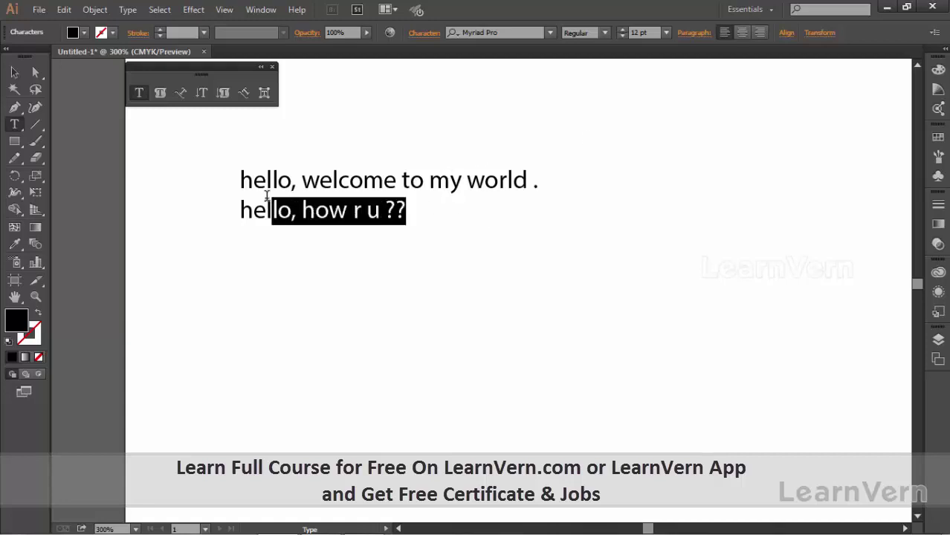
pyautogui.moveTo(408, 211); pyautogui.dragTo(269, 212)
pyautogui.click(237, 178)
# Practise selecting text: drag over 'hello', across both lines, double-click '??', then Ctrl+A
pyautogui.moveTo(239, 180); pyautogui.dragTo(296, 187)
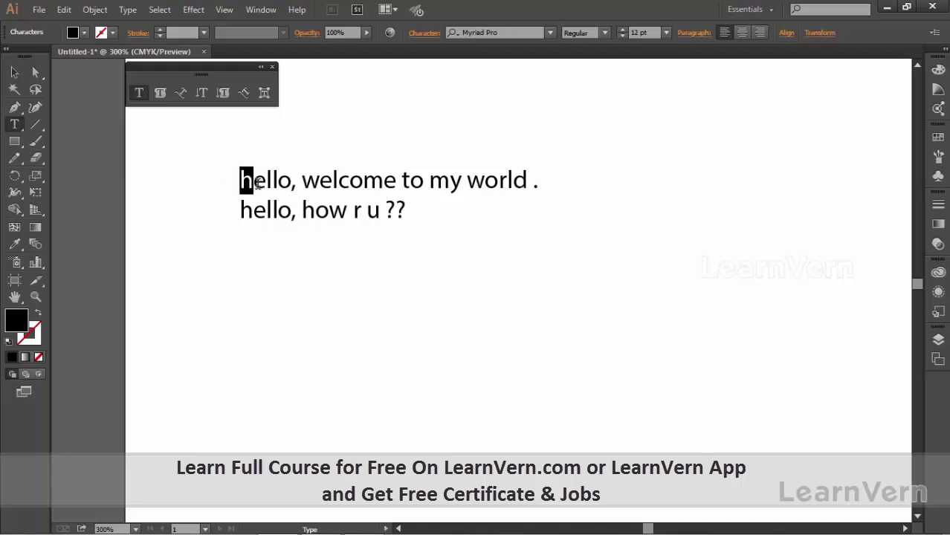
pyautogui.click(296, 188)
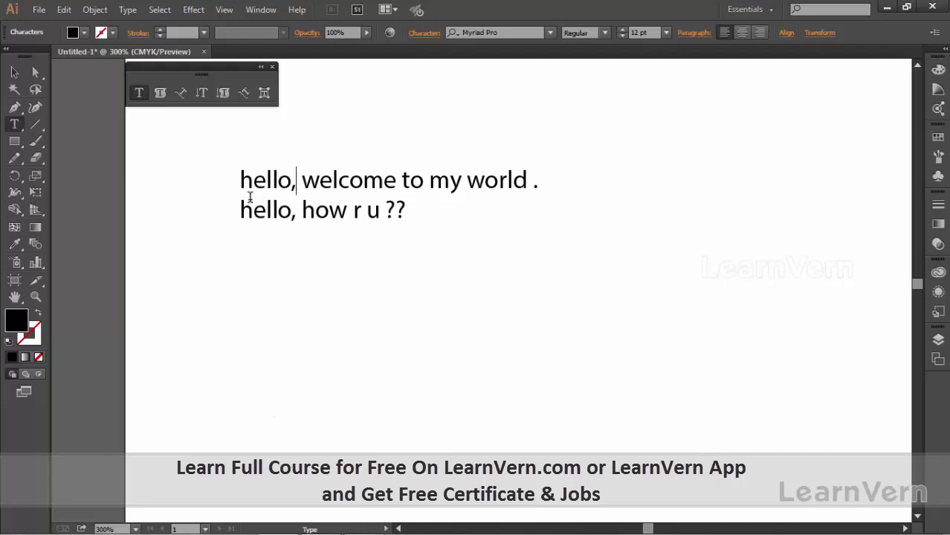
pyautogui.moveTo(239, 178)
pyautogui.mouseDown()
pyautogui.moveTo(301, 206)
pyautogui.moveTo(379, 211)
pyautogui.mouseUp()
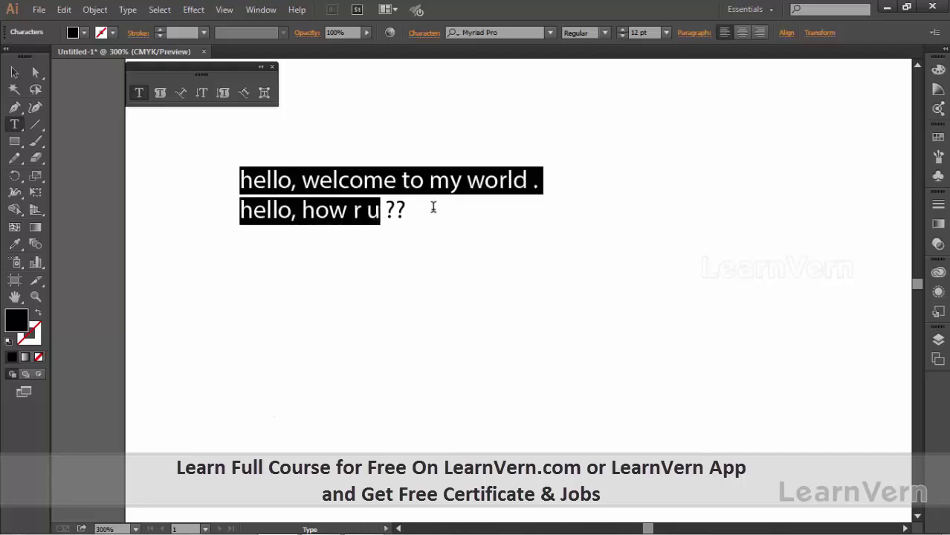
pyautogui.doubleClick(406, 211)
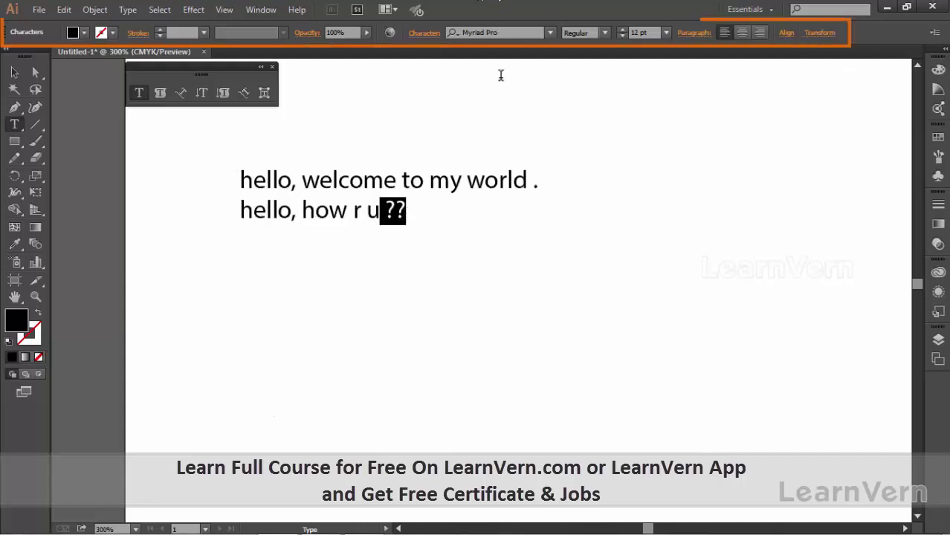
pyautogui.click(339, 179)
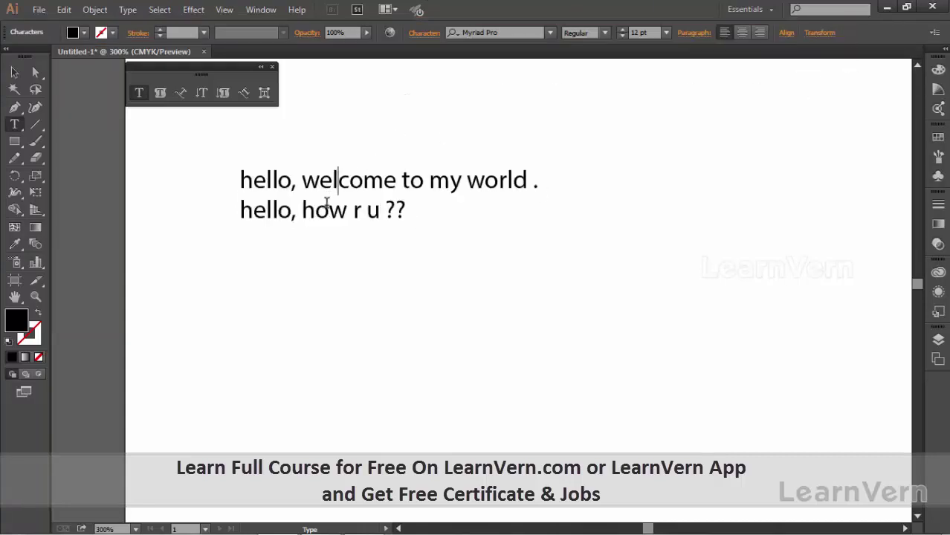
pyautogui.hotkey('ctrl', 'a')
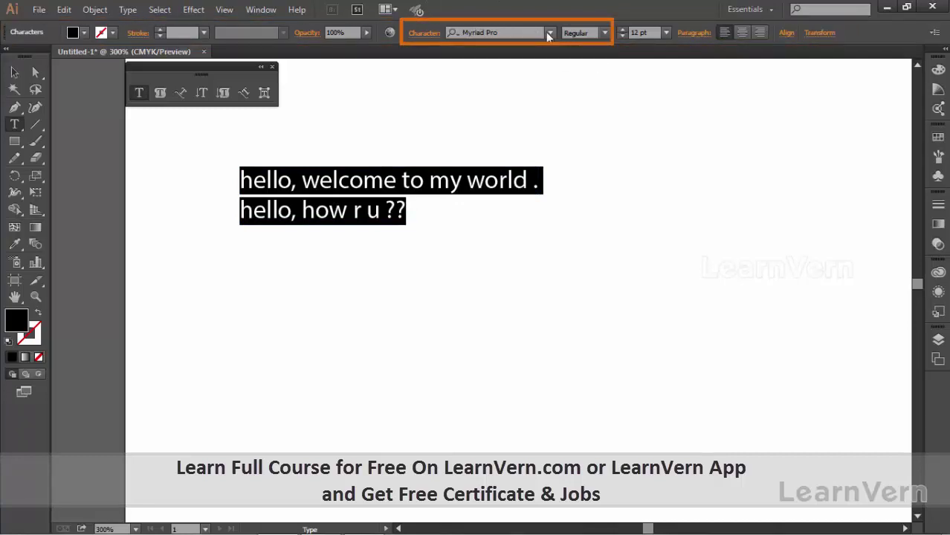
# Set the text in the Impact font
pyautogui.click(550, 32)
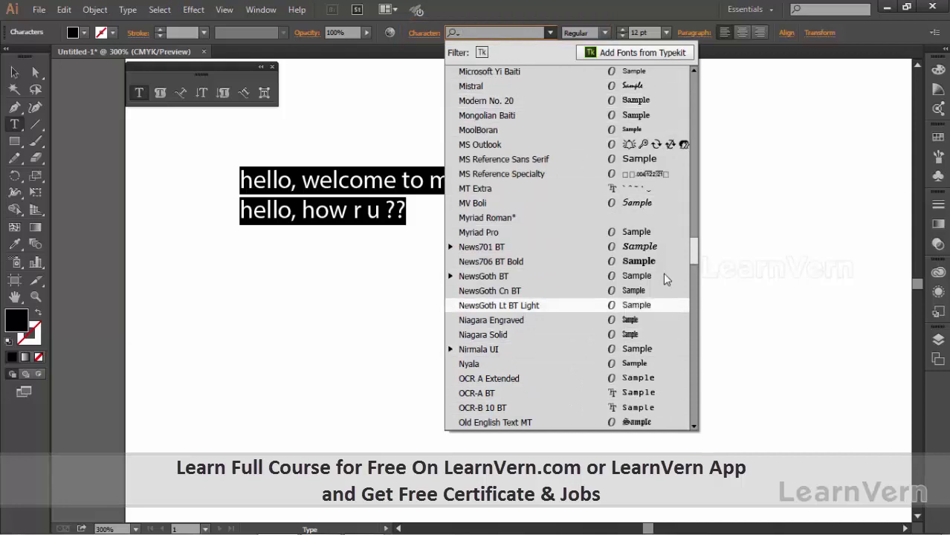
pyautogui.scroll(5, 692, 238)
pyautogui.scroll(6, 689, 186)
pyautogui.click(689, 140)
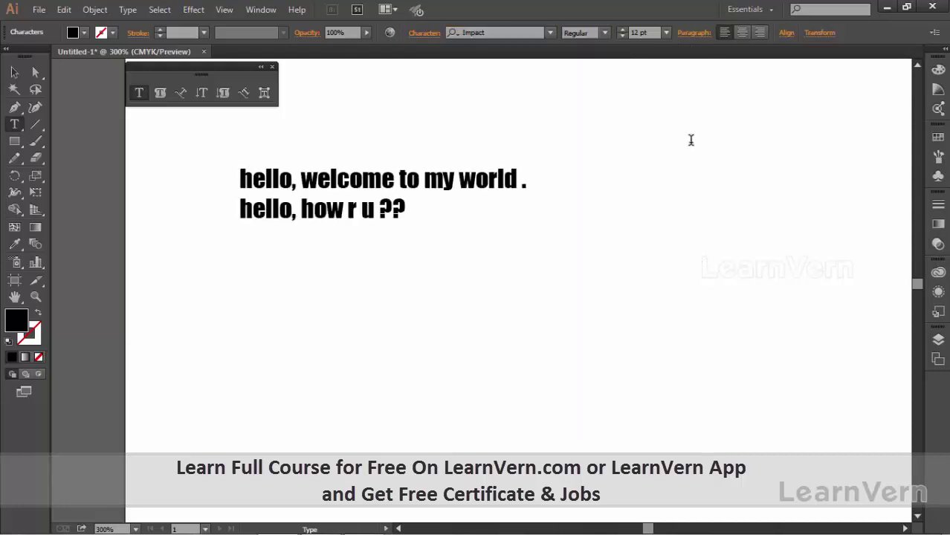
pyautogui.press('Escape')
# Reselect all text and size it to 60 pt, then settle on 14 pt
pyautogui.click(322, 192)
pyautogui.hotkey('ctrl', 'a')
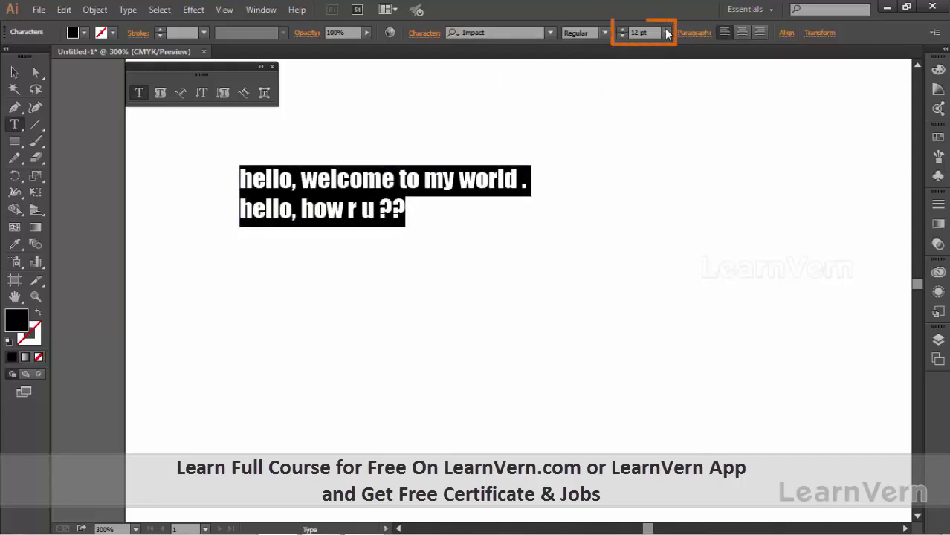
pyautogui.click(666, 33)
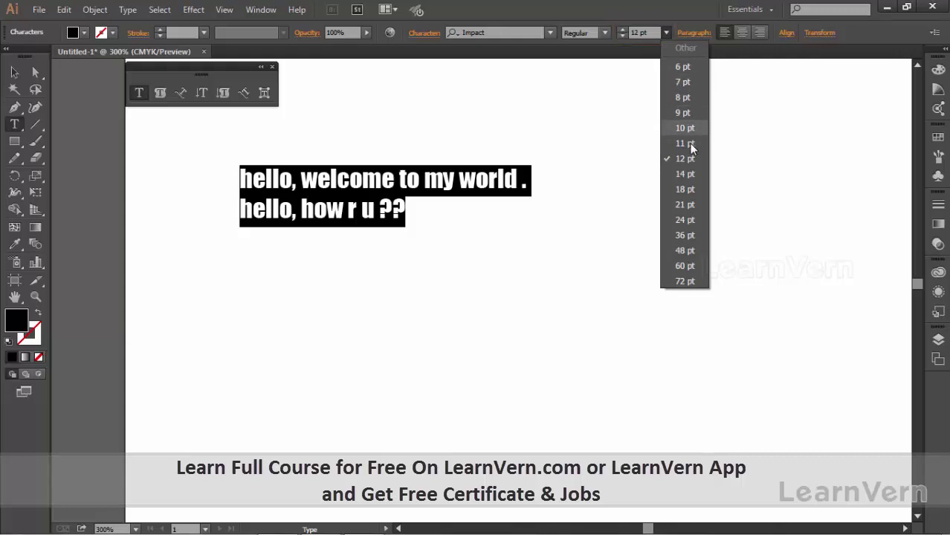
pyautogui.click(691, 267)
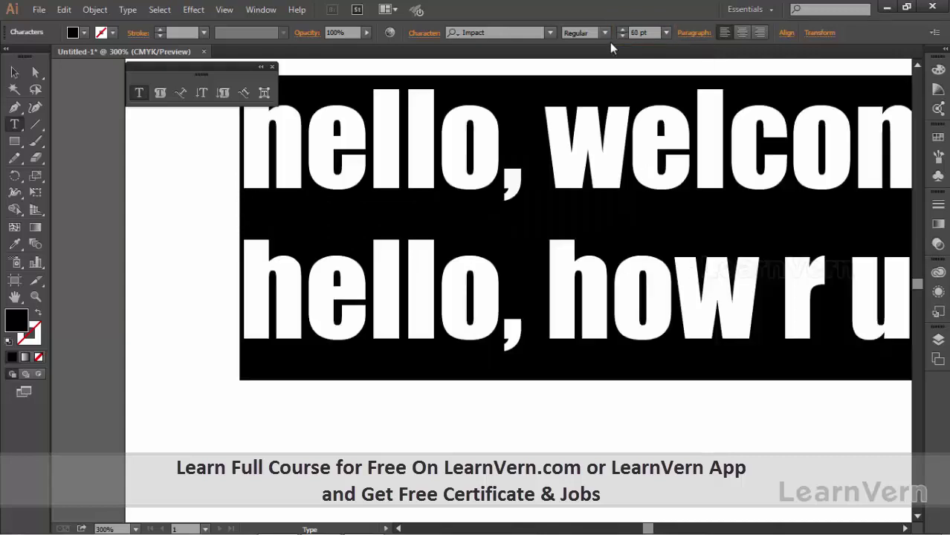
pyautogui.click(668, 33)
pyautogui.click(675, 173)
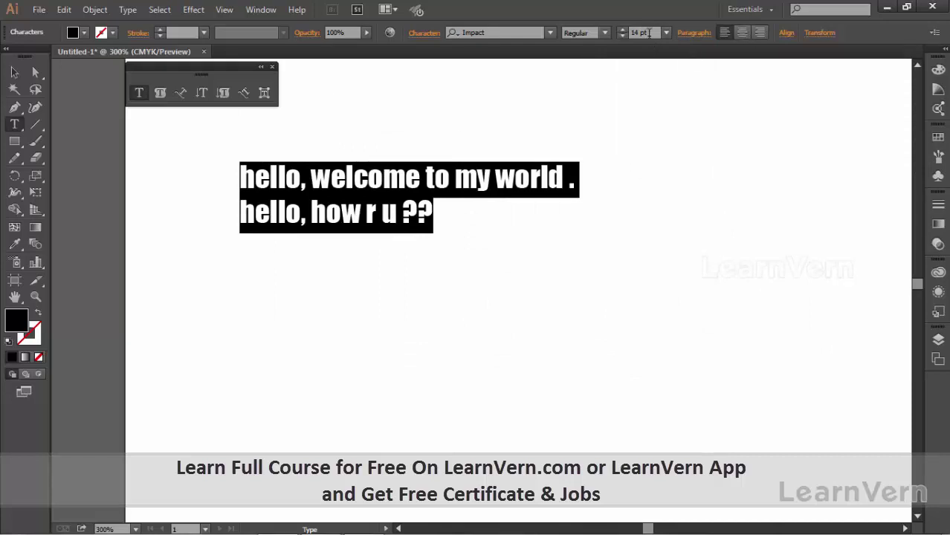
# Set the font to Bauhaus 93 via the Type menu and open Size > Other for character settings
pyautogui.click(119, 16)
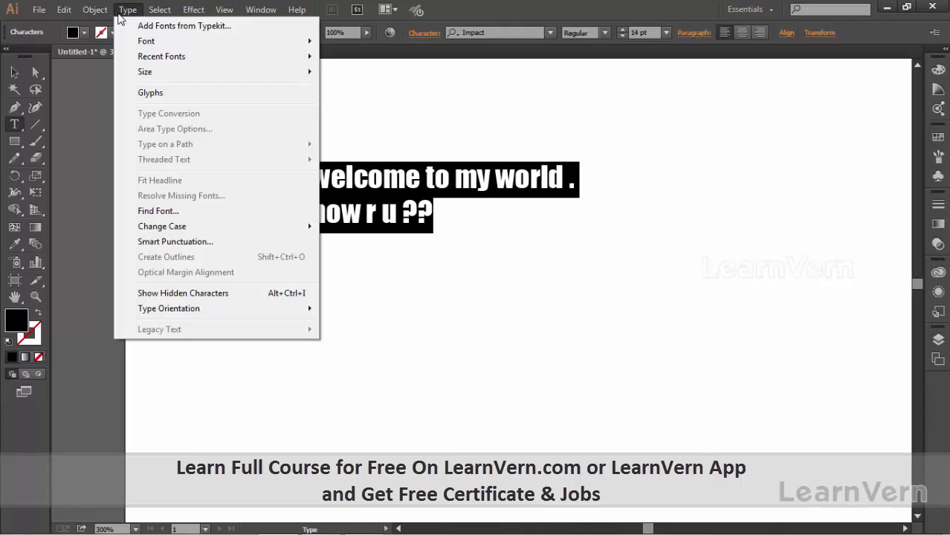
pyautogui.moveTo(146, 41)
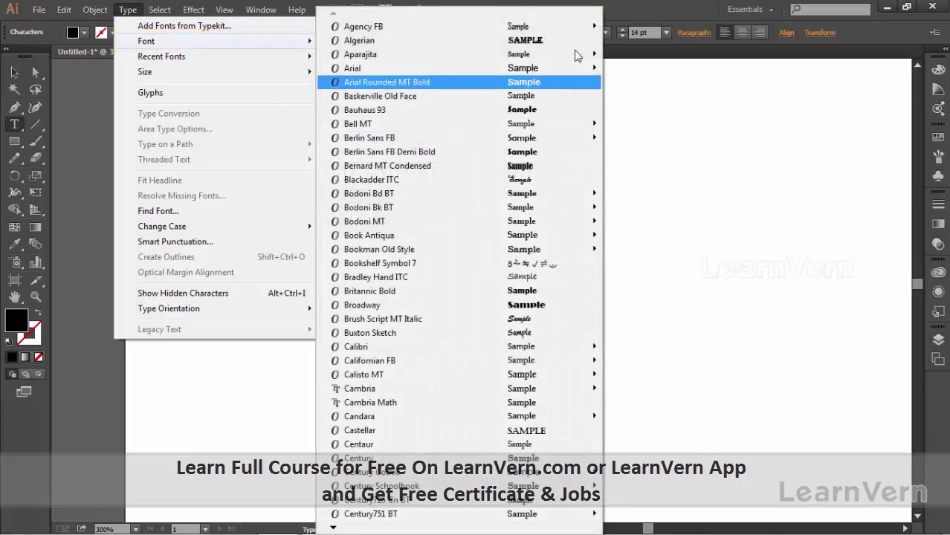
pyautogui.click(524, 113)
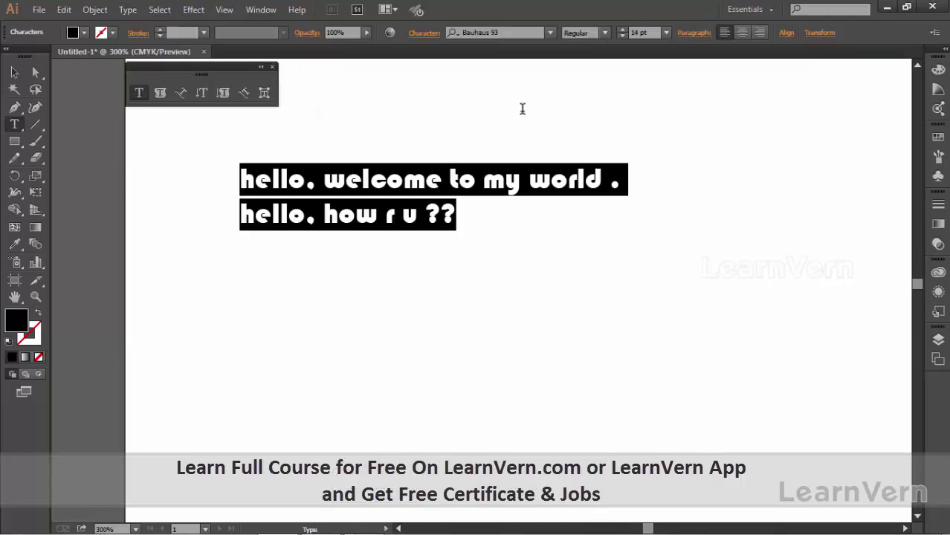
pyautogui.click(129, 10)
pyautogui.moveTo(161, 56)
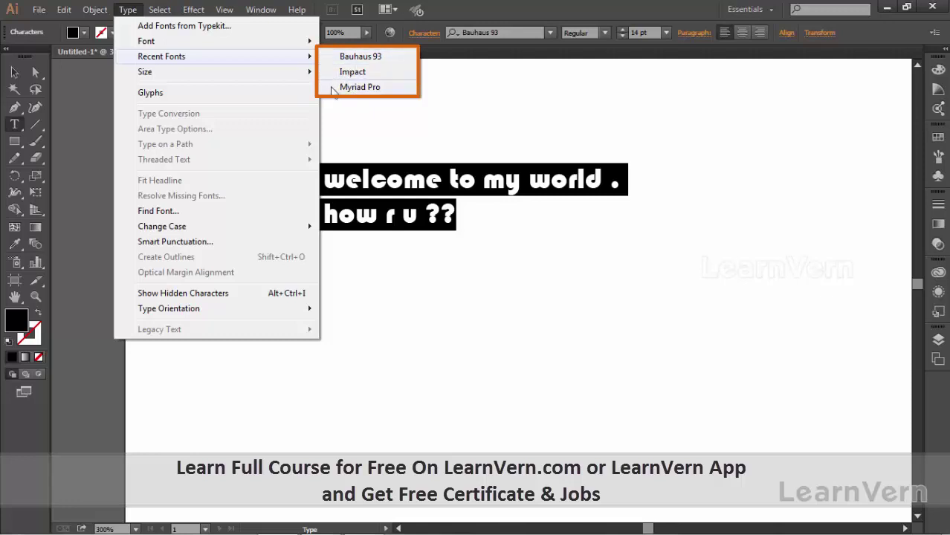
pyautogui.moveTo(145, 71)
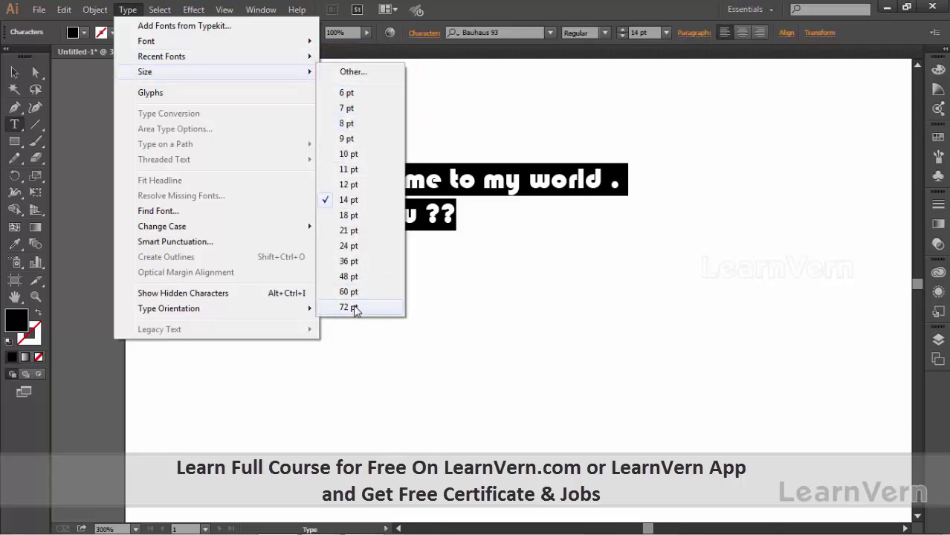
pyautogui.click(348, 73)
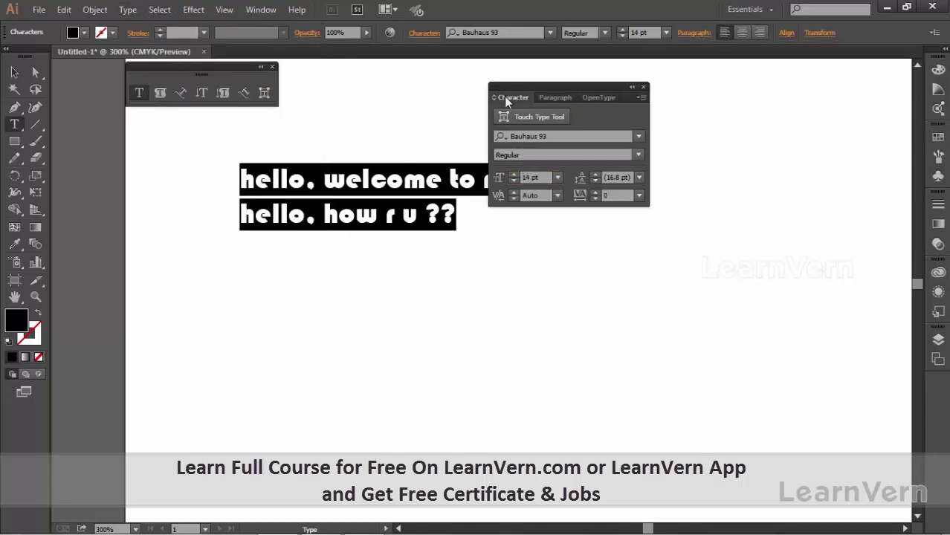
# Close the floating type panels, select all text, and open the full Character panel
pyautogui.moveTo(504, 97); pyautogui.dragTo(407, 115)
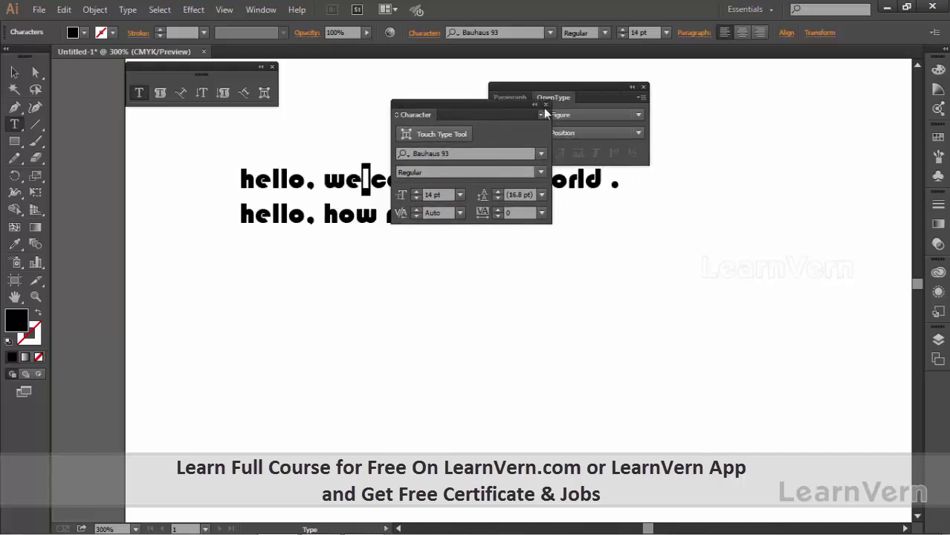
pyautogui.click(547, 103)
pyautogui.click(643, 87)
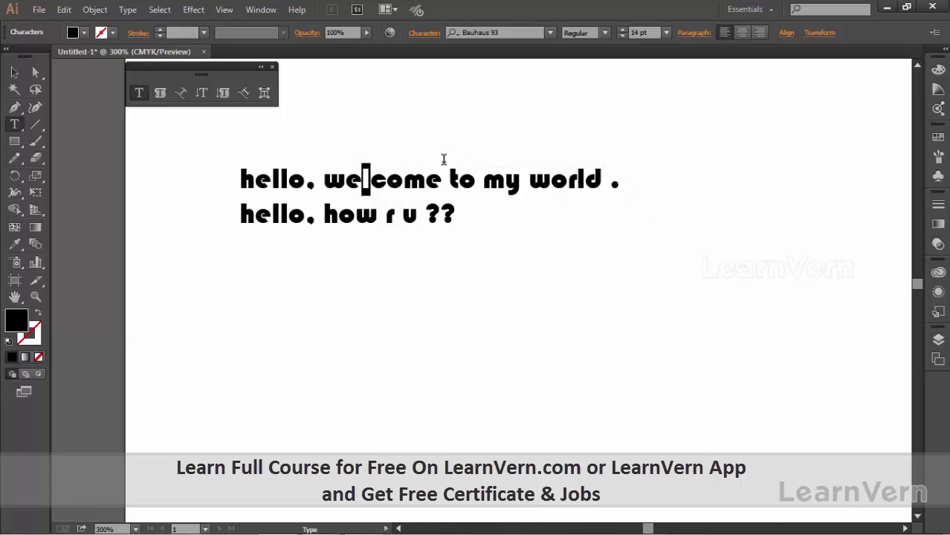
pyautogui.hotkey('ctrl', 'a')
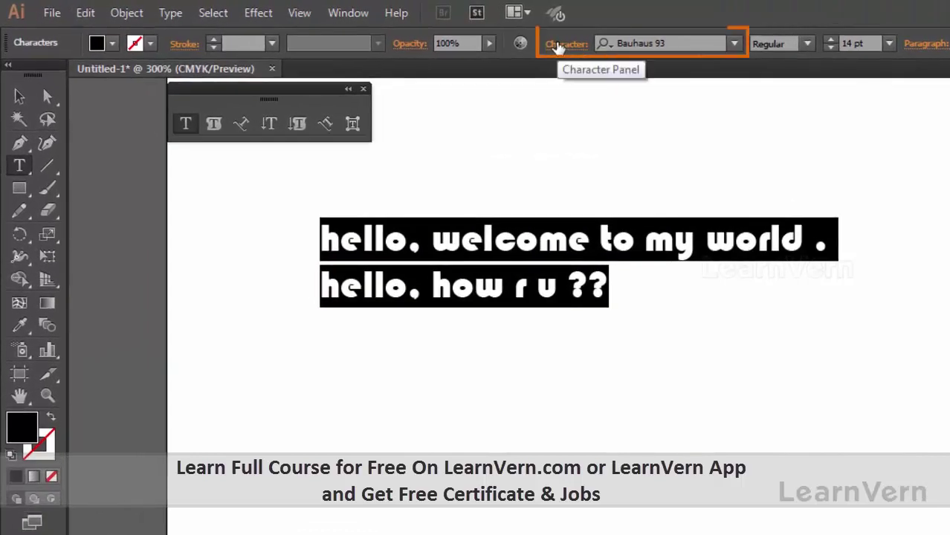
pyautogui.click(559, 46)
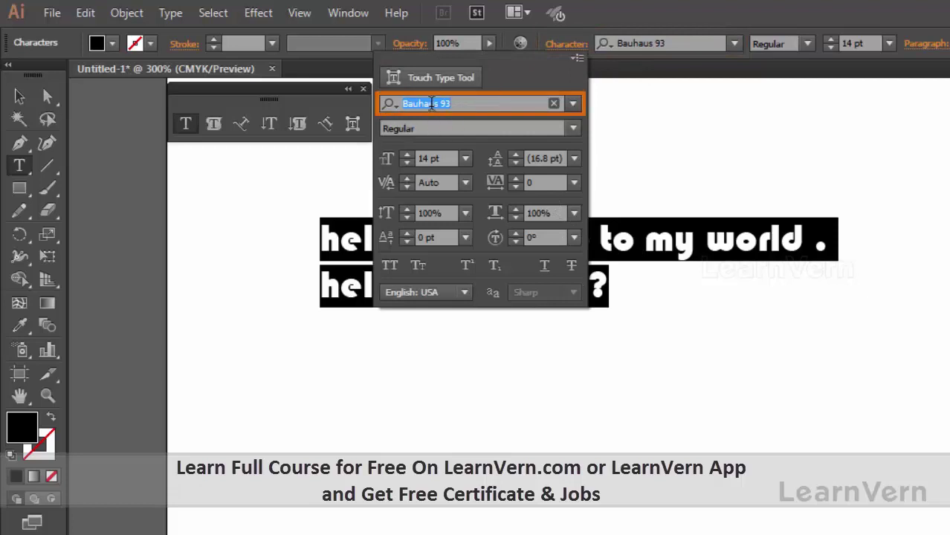
pyautogui.click(574, 129)
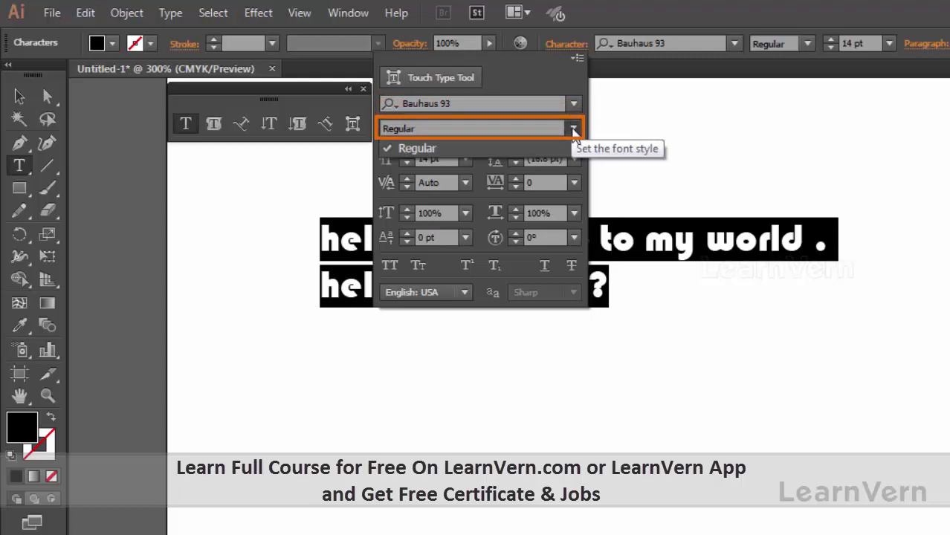
pyautogui.click(574, 129)
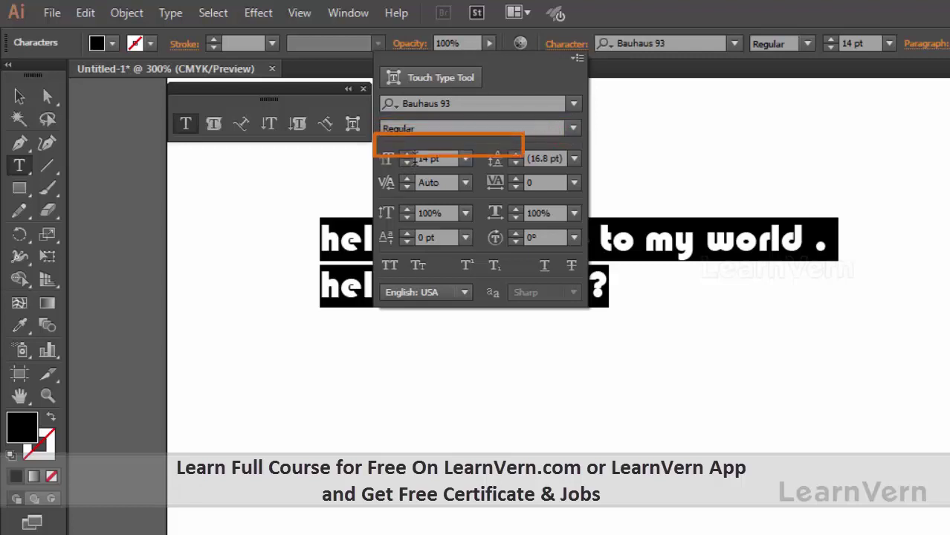
# Raise the font size to 19 pt and set the leading to 27 pt
pyautogui.click(406, 159)
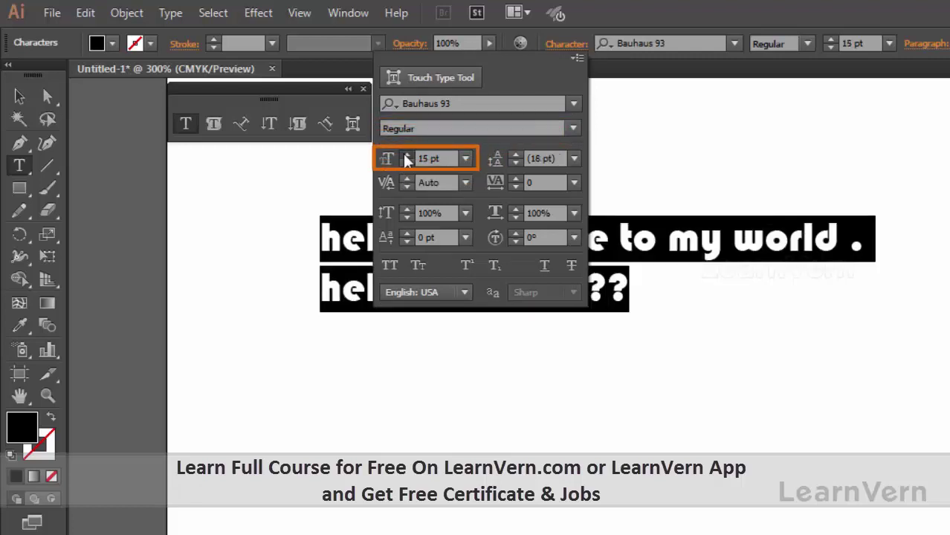
pyautogui.click(406, 158)
pyautogui.click(405, 158)
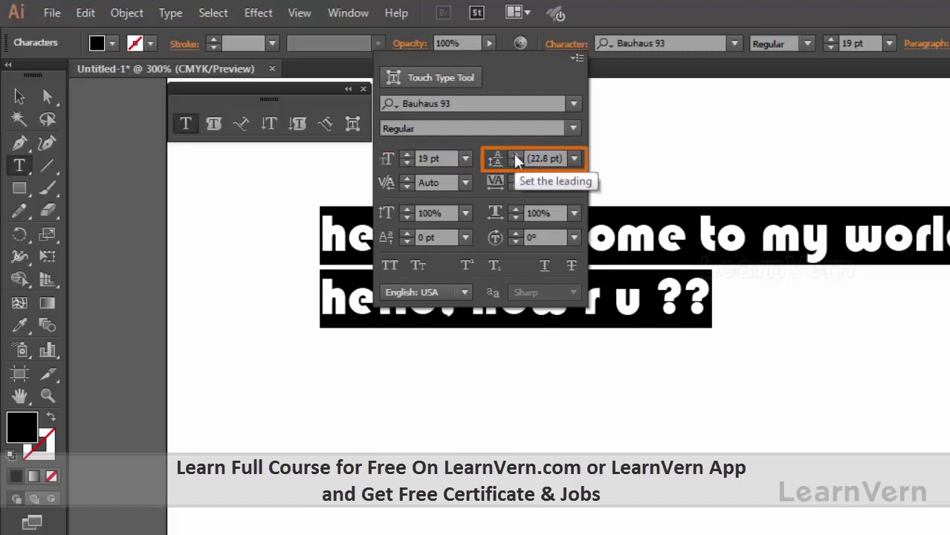
pyautogui.click(516, 155)
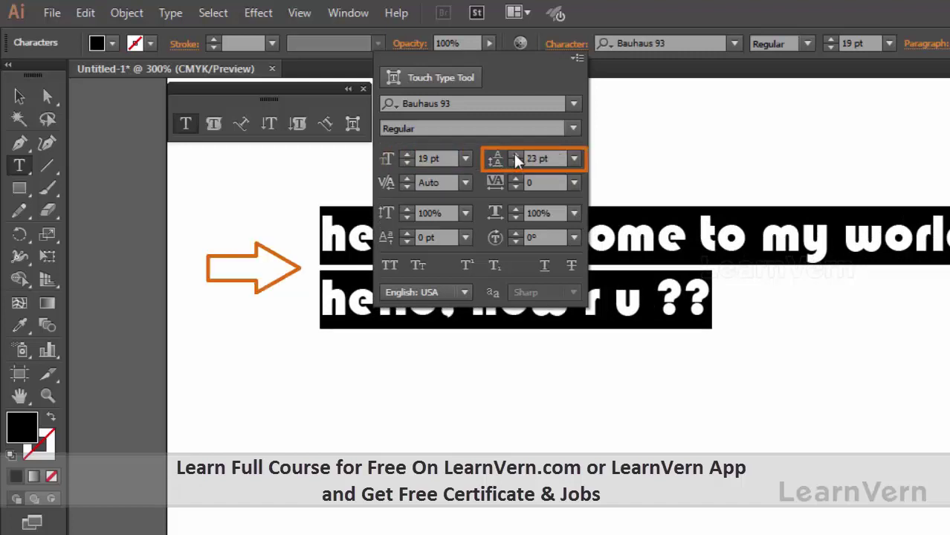
pyautogui.click(516, 154)
pyautogui.click(516, 155)
pyautogui.click(516, 155)
pyautogui.click(516, 155)
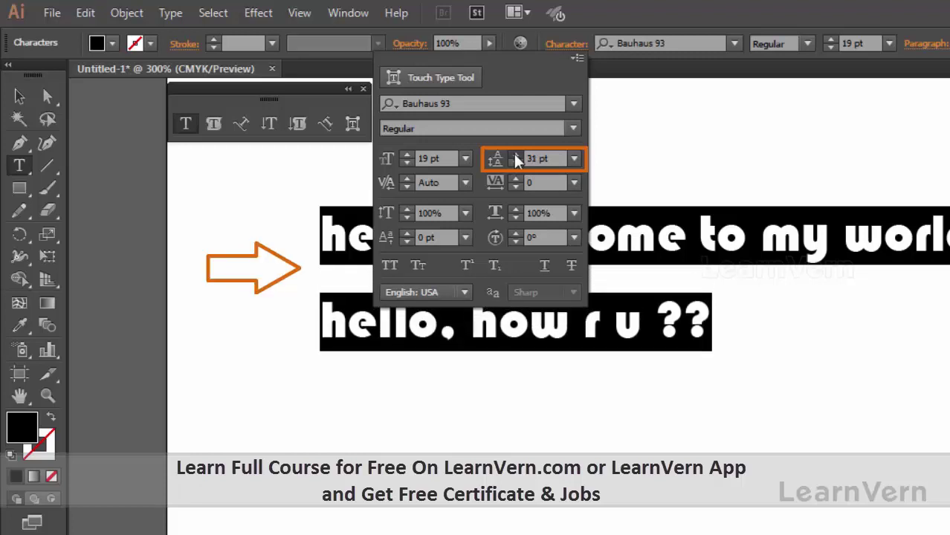
pyautogui.click(516, 155)
pyautogui.click(516, 155)
pyautogui.click(516, 156)
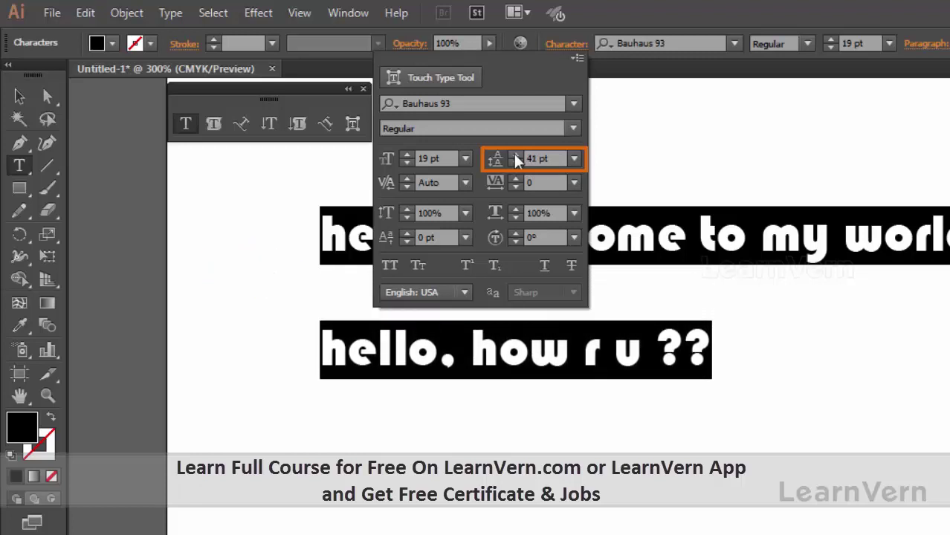
pyautogui.click(516, 155)
pyautogui.click(517, 164)
pyautogui.click(517, 164)
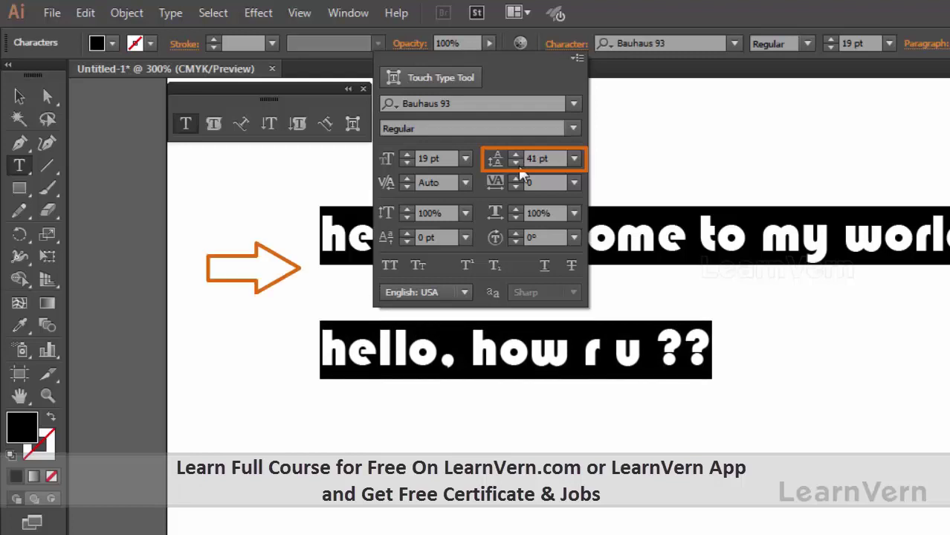
pyautogui.click(517, 165)
pyautogui.click(517, 164)
pyautogui.click(520, 169)
pyautogui.click(519, 168)
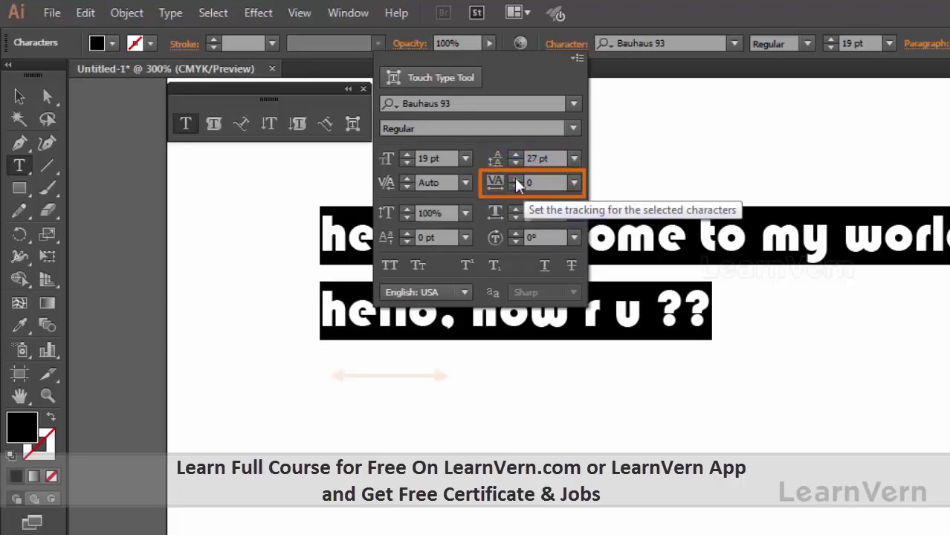
# Increase the tracking to 35
pyautogui.click(517, 180)
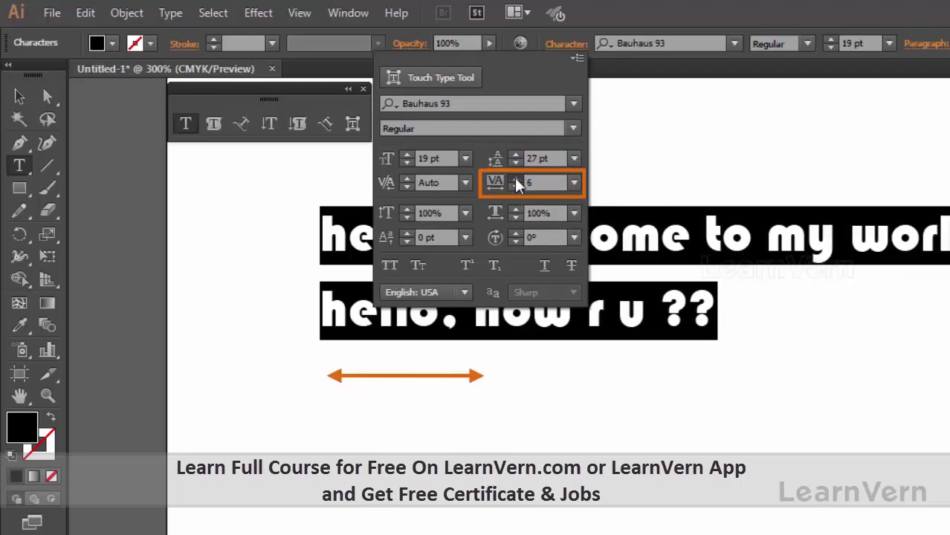
pyautogui.click(516, 179)
pyautogui.click(516, 179)
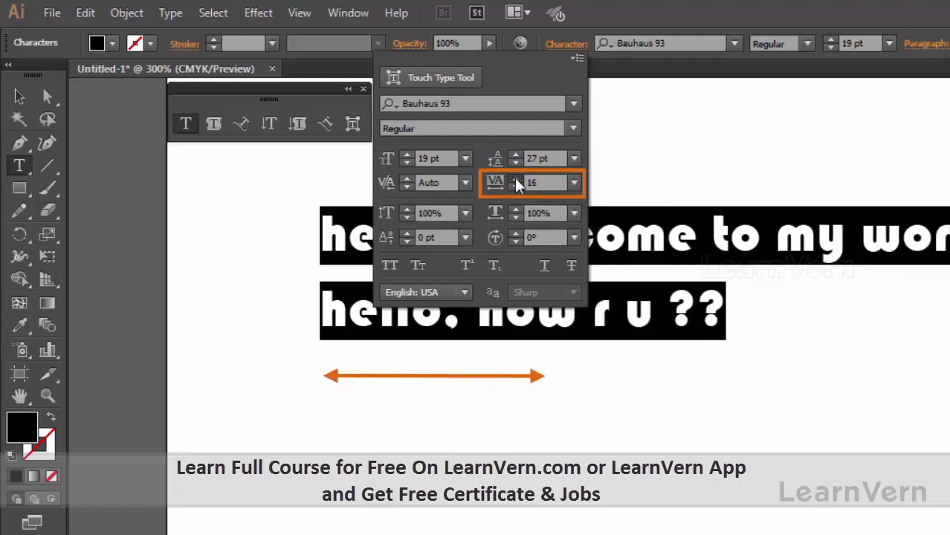
pyautogui.click(516, 179)
pyautogui.click(516, 179)
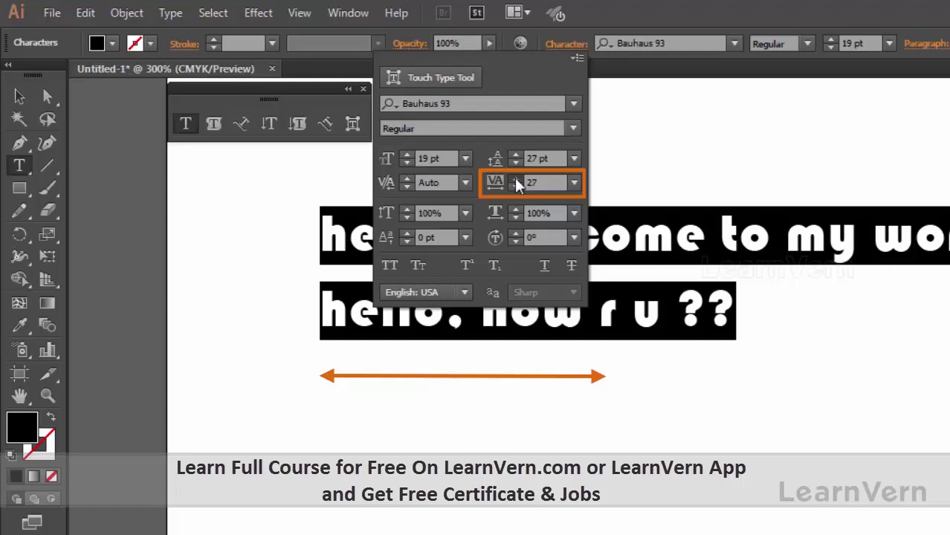
pyautogui.click(516, 179)
pyautogui.click(516, 179)
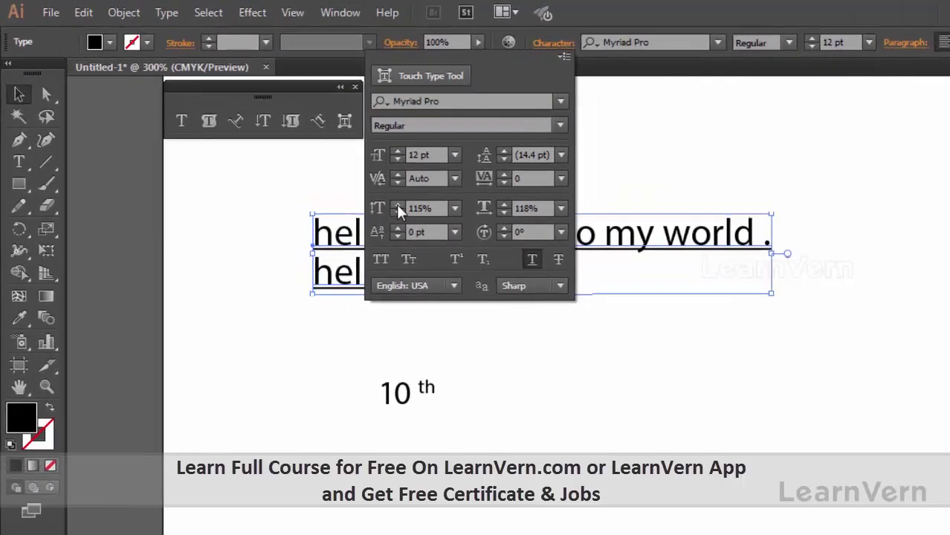
# Scale the text to 124% vertical and 137% horizontal, and rotate characters 3°
pyautogui.click(398, 209)
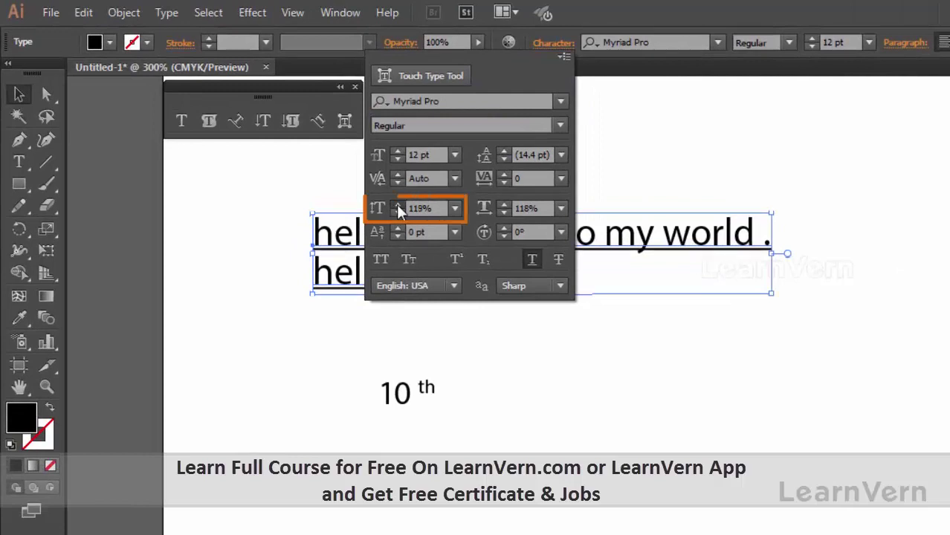
pyautogui.click(503, 205)
pyautogui.click(503, 205)
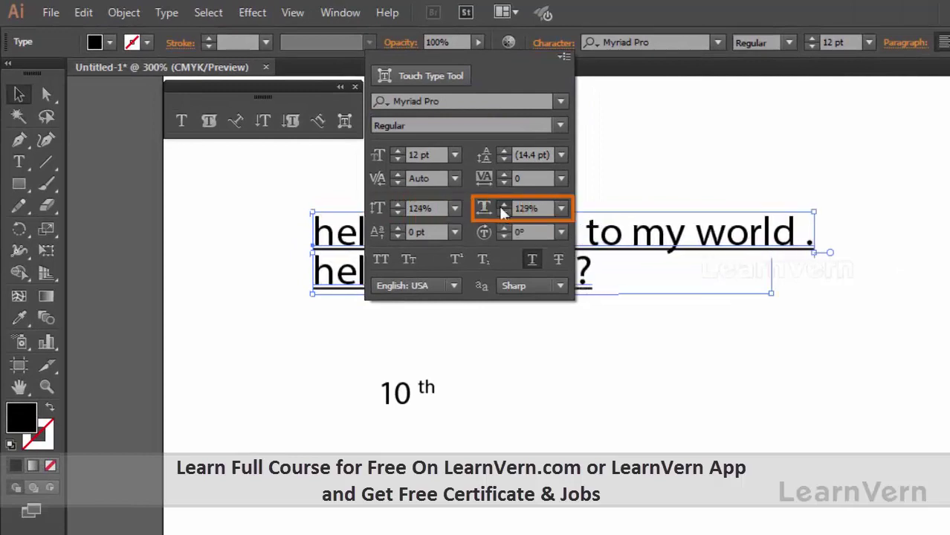
pyautogui.click(503, 205)
pyautogui.click(503, 206)
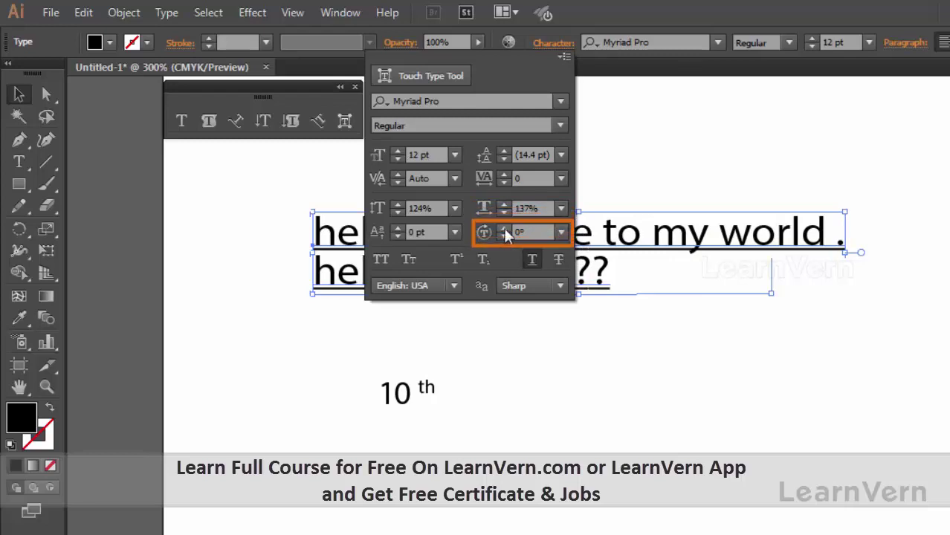
pyautogui.click(504, 229)
pyautogui.click(504, 229)
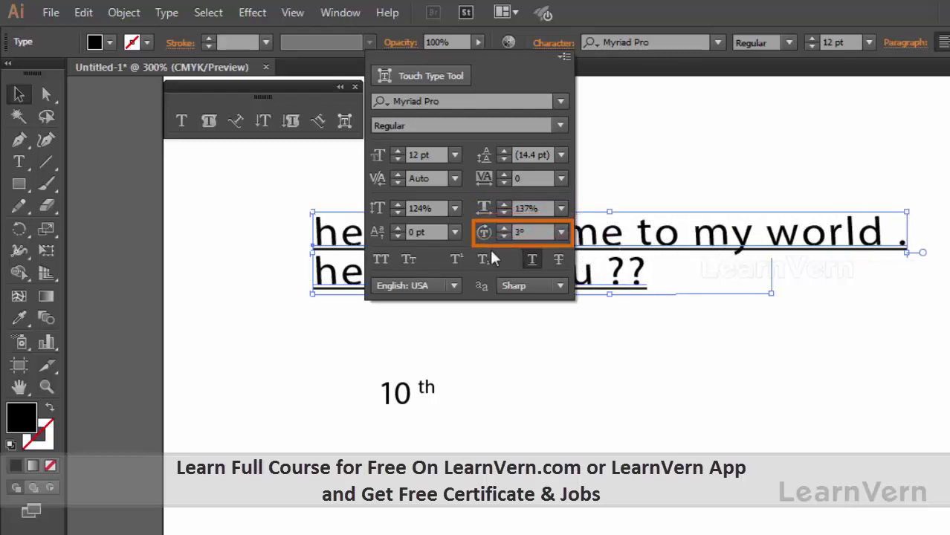
# Apply All Caps, Underline and Strikethrough to the text
pyautogui.click(382, 261)
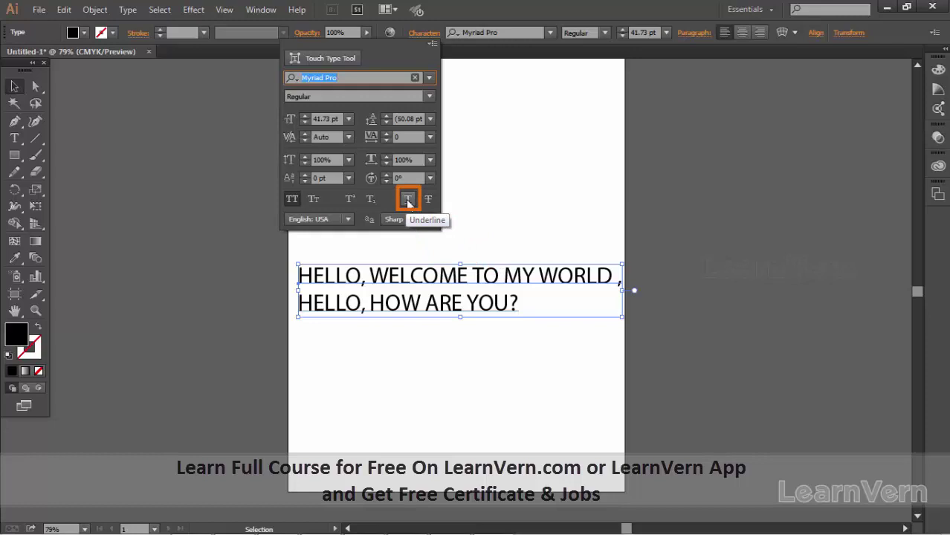
pyautogui.click(409, 199)
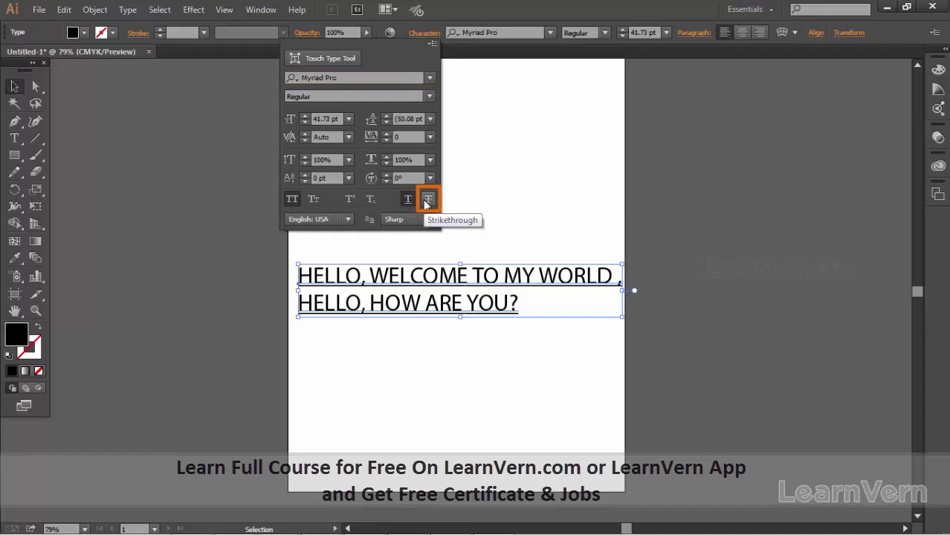
pyautogui.click(426, 200)
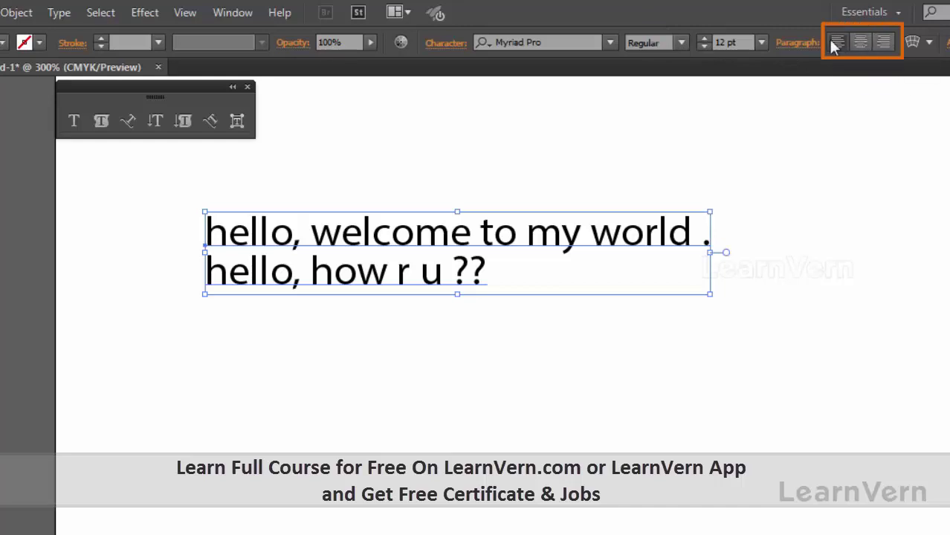
# Try centre and right alignment, drag the text block right, and centre-align its lines
pyautogui.click(860, 44)
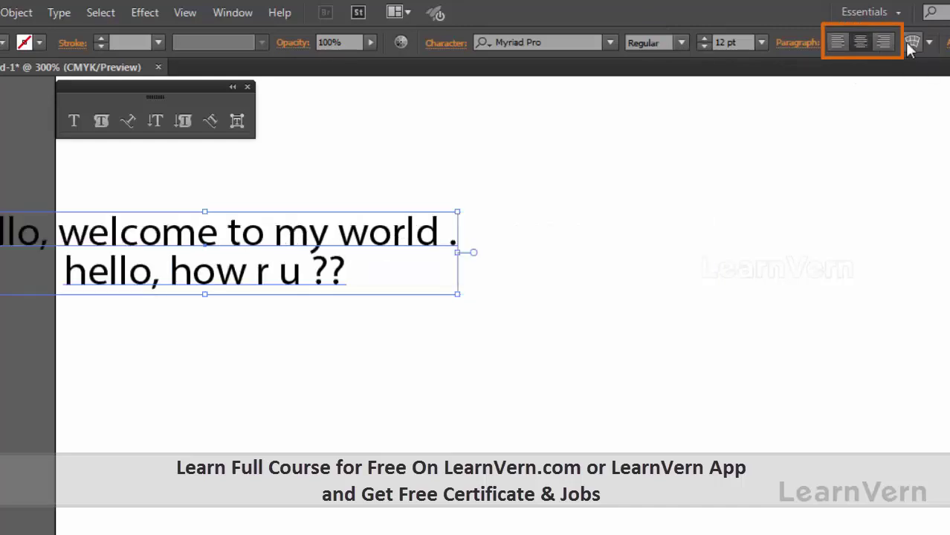
pyautogui.click(885, 42)
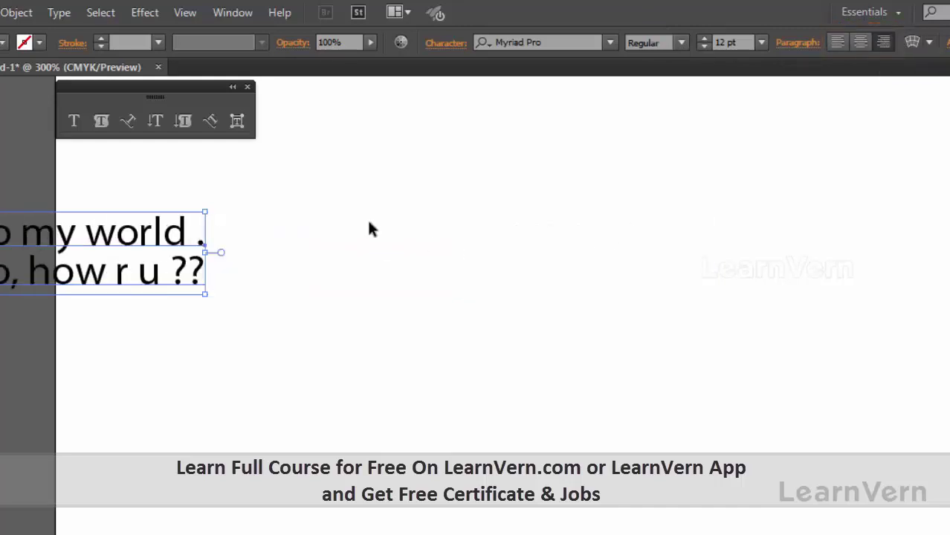
pyautogui.moveTo(134, 247); pyautogui.dragTo(712, 257)
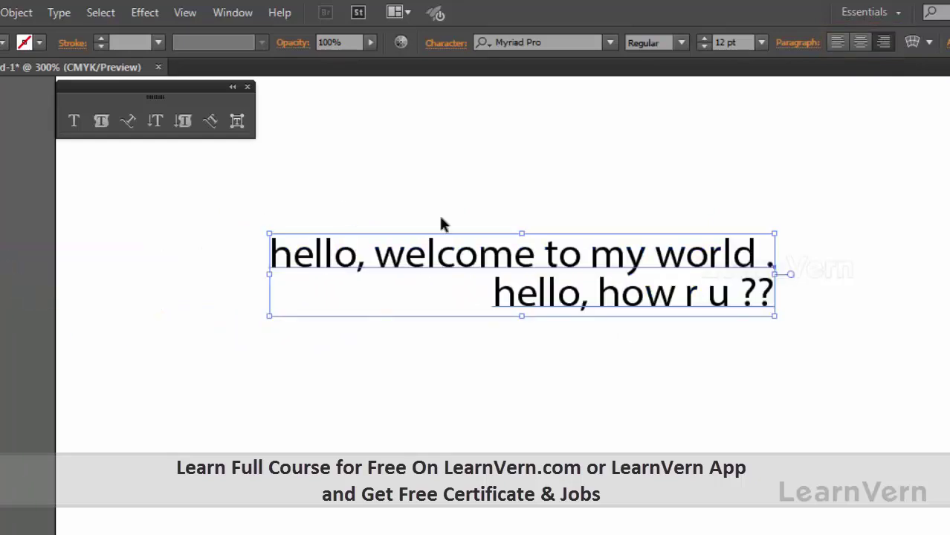
pyautogui.click(860, 43)
pyautogui.click(126, 18)
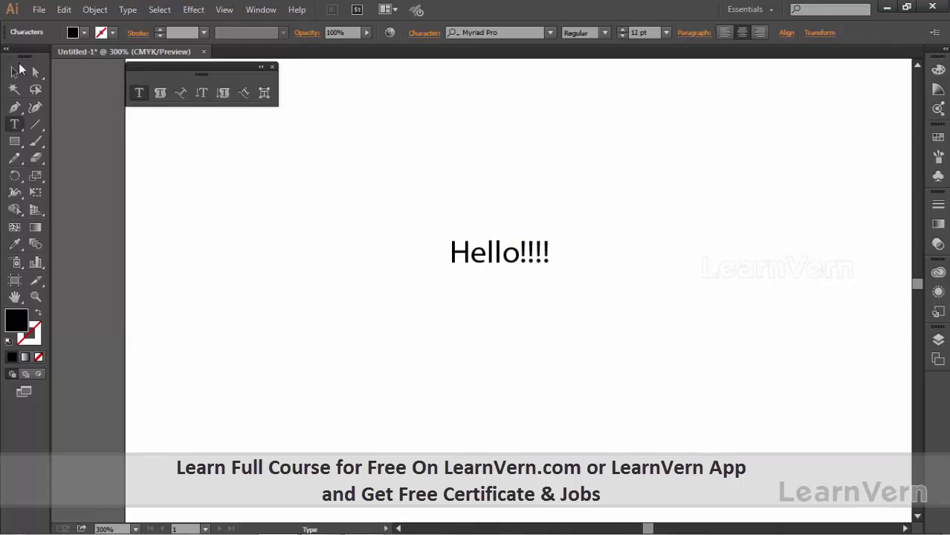
# Select the Hello!!!! text and open the warp envelope options with Preview on
pyautogui.click(14, 72)
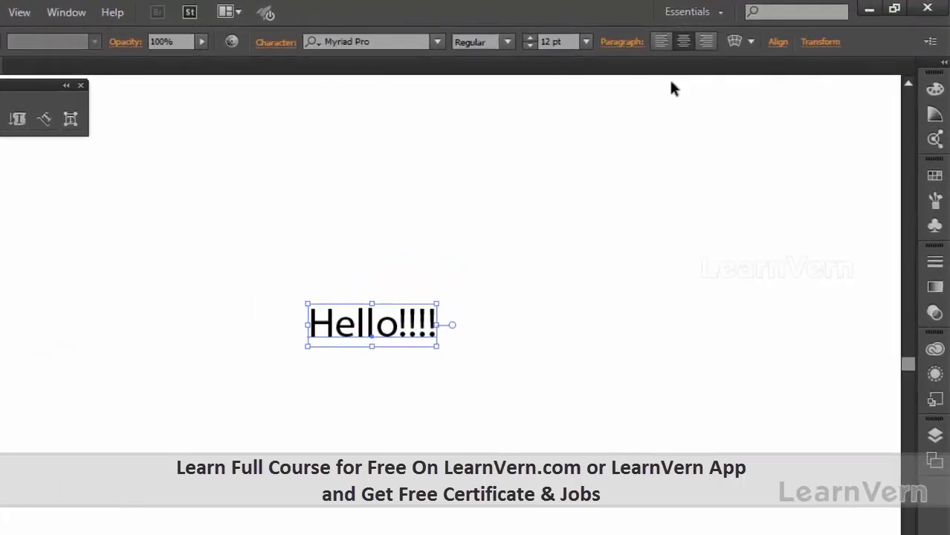
pyautogui.click(752, 46)
pyautogui.click(734, 44)
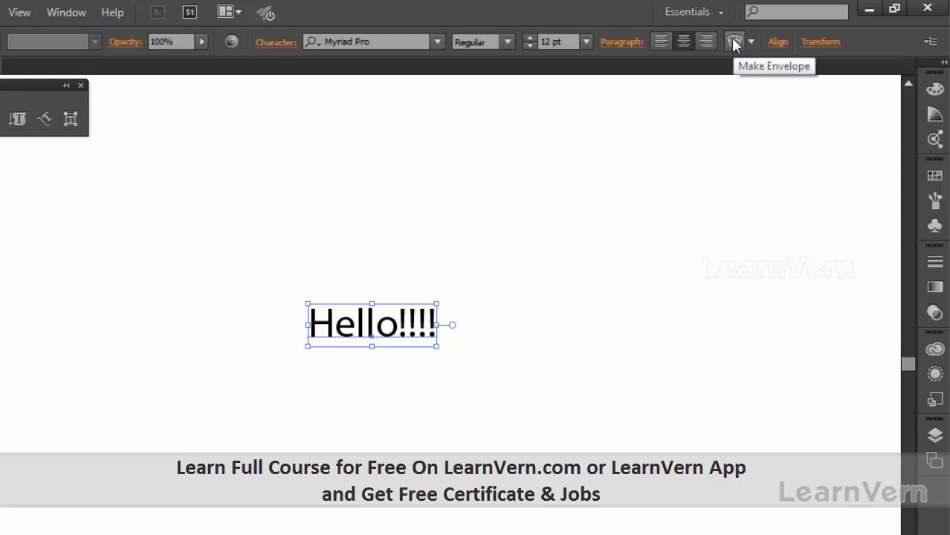
pyautogui.click(735, 42)
pyautogui.moveTo(408, 219); pyautogui.dragTo(733, 107)
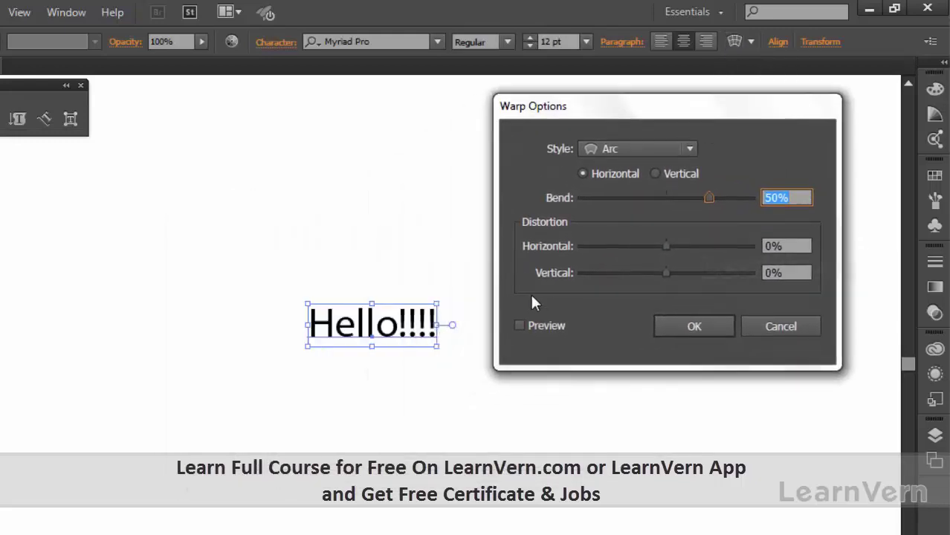
pyautogui.click(532, 326)
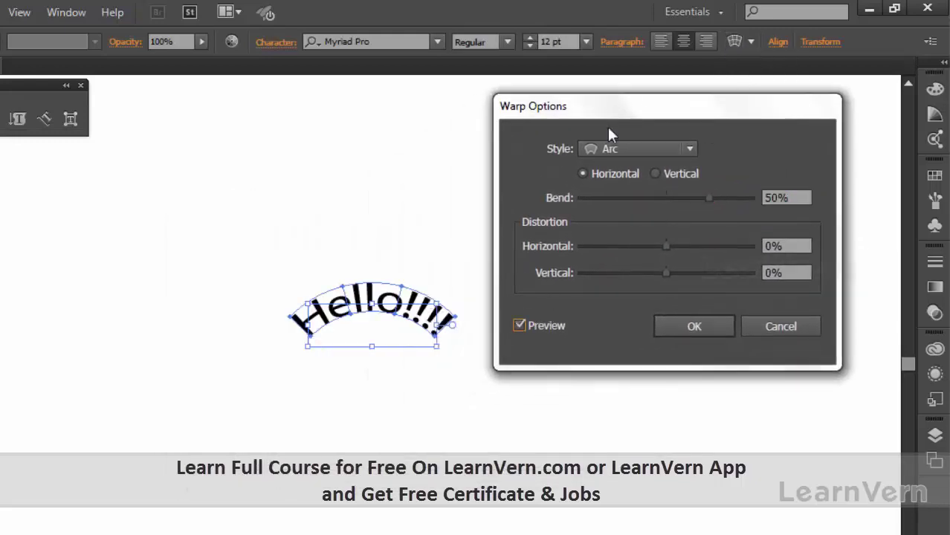
# Preview Arc Lower, Arc Upper, Bulge and Flag warp styles, then choose Rise
pyautogui.click(610, 153)
pyautogui.click(622, 188)
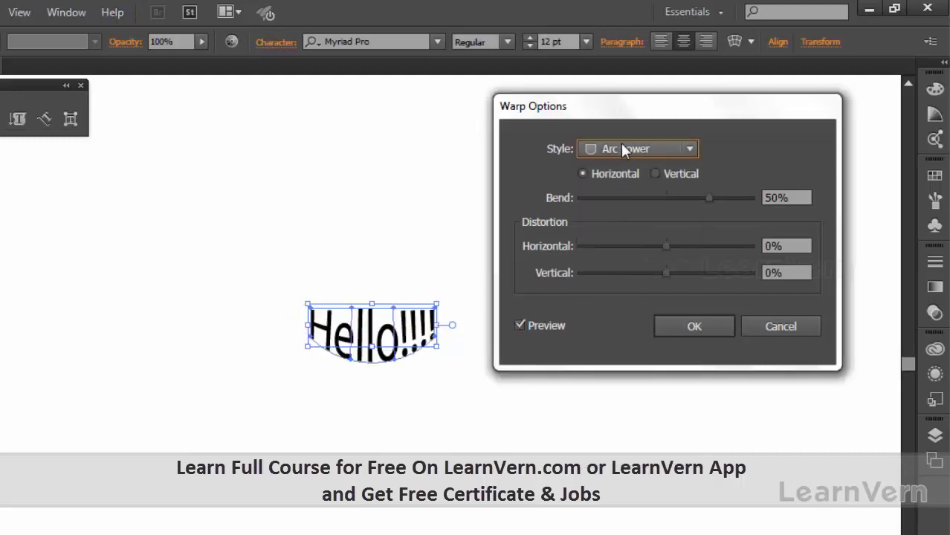
pyautogui.click(621, 147)
pyautogui.click(633, 208)
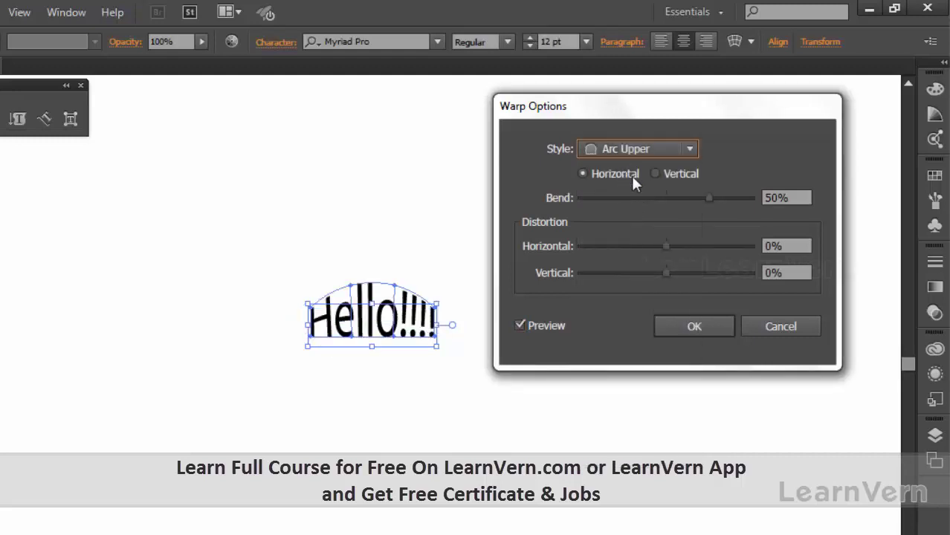
pyautogui.click(628, 149)
pyautogui.click(628, 251)
pyautogui.click(638, 149)
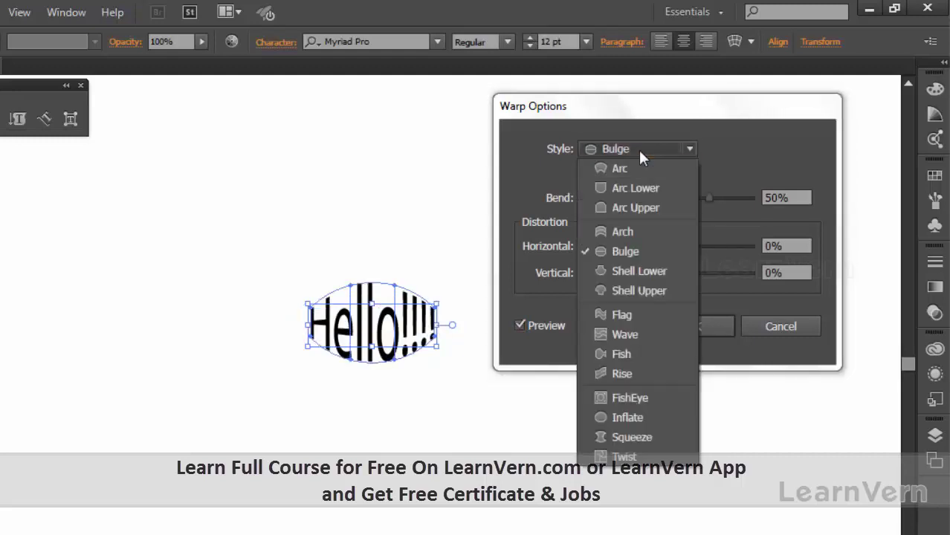
pyautogui.click(653, 314)
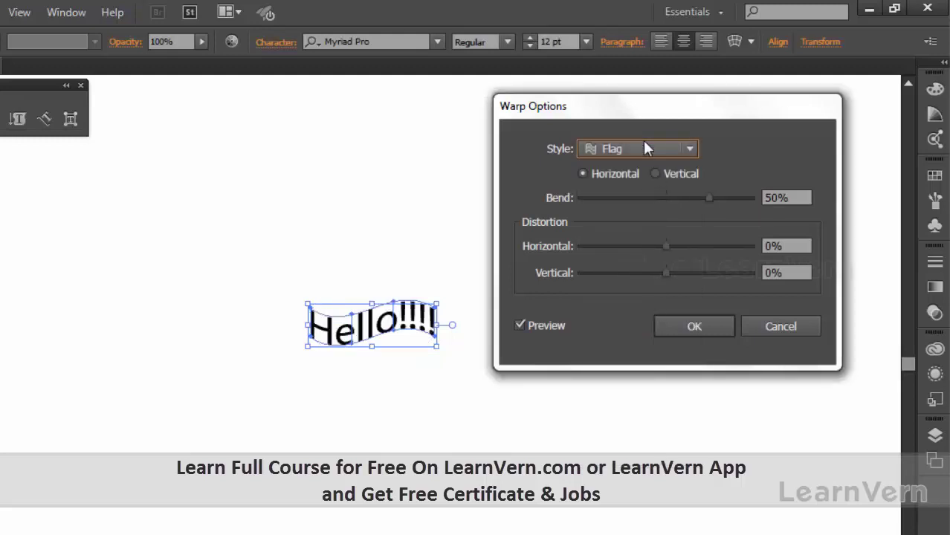
pyautogui.click(645, 149)
pyautogui.click(639, 372)
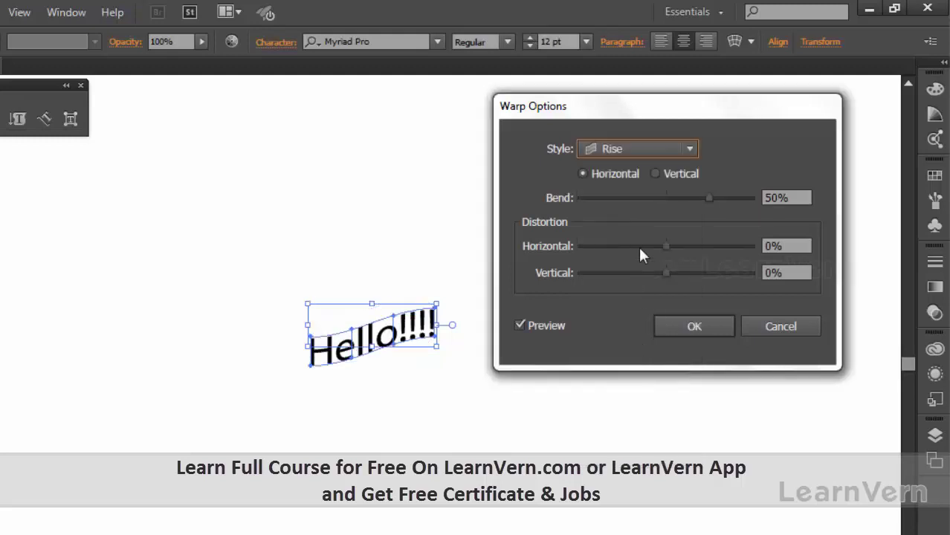
# Set the horizontal Rise warp to 0% bend and 19% horizontal distortion, and apply it
pyautogui.moveTo(638, 199)
pyautogui.mouseDown()
pyautogui.moveTo(612, 205)
pyautogui.moveTo(666, 198)
pyautogui.mouseUp()
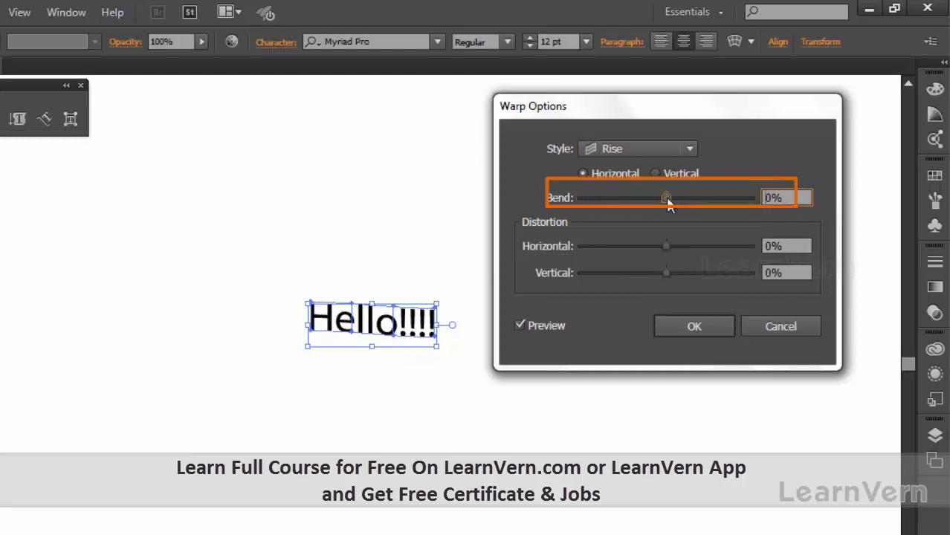
pyautogui.click(655, 173)
pyautogui.click(608, 173)
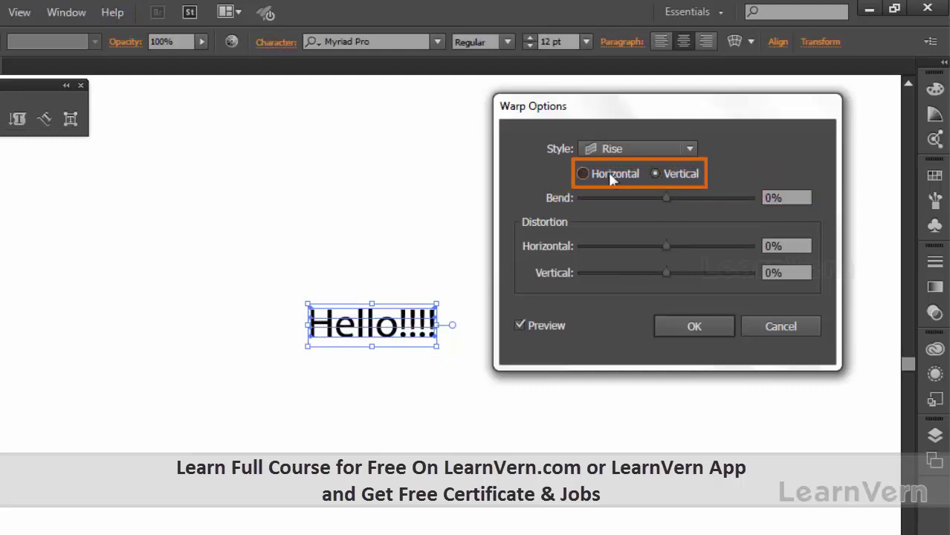
pyautogui.moveTo(656, 247); pyautogui.dragTo(682, 248)
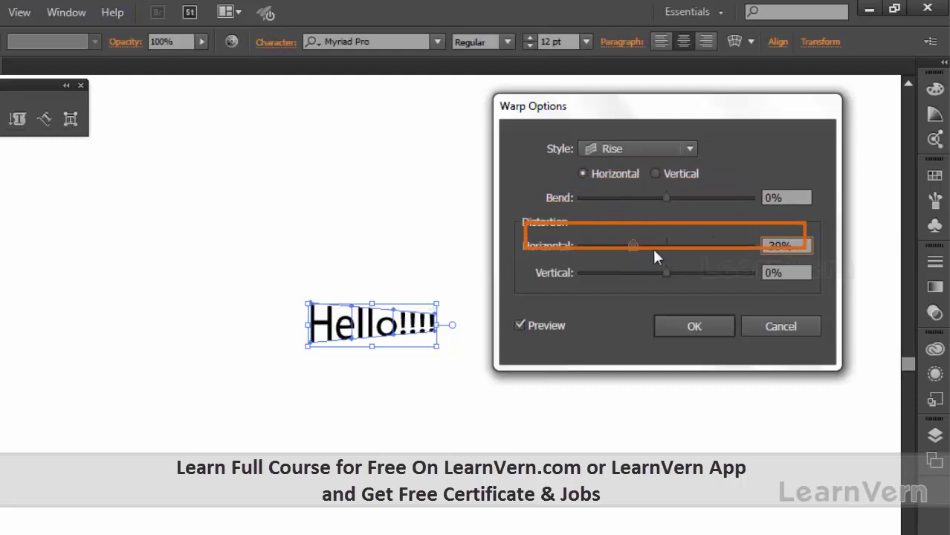
pyautogui.click(665, 324)
pyautogui.click(554, 290)
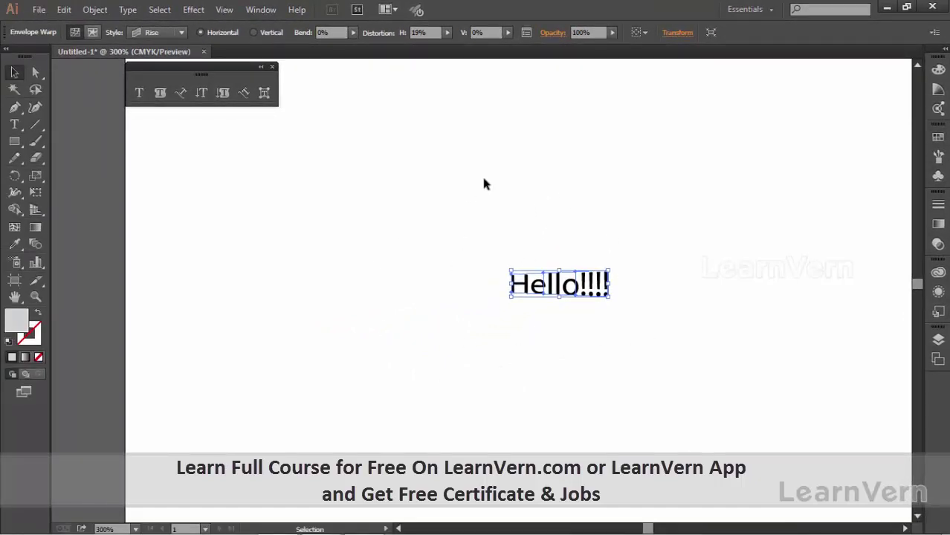
pyautogui.click(96, 10)
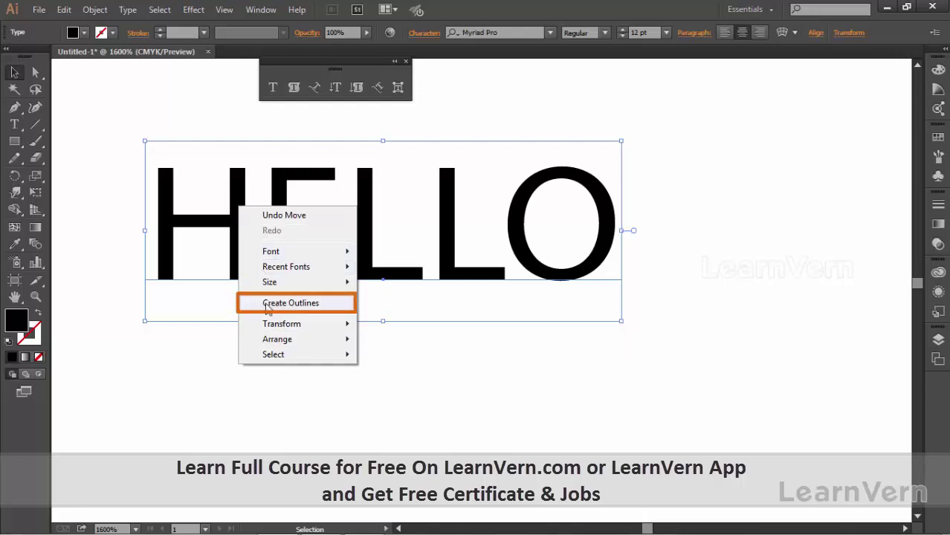
# Turn the HELLO text into outlined letter shapes with Create Outlines (Shift+Ctrl+O)
pyautogui.click(270, 306)
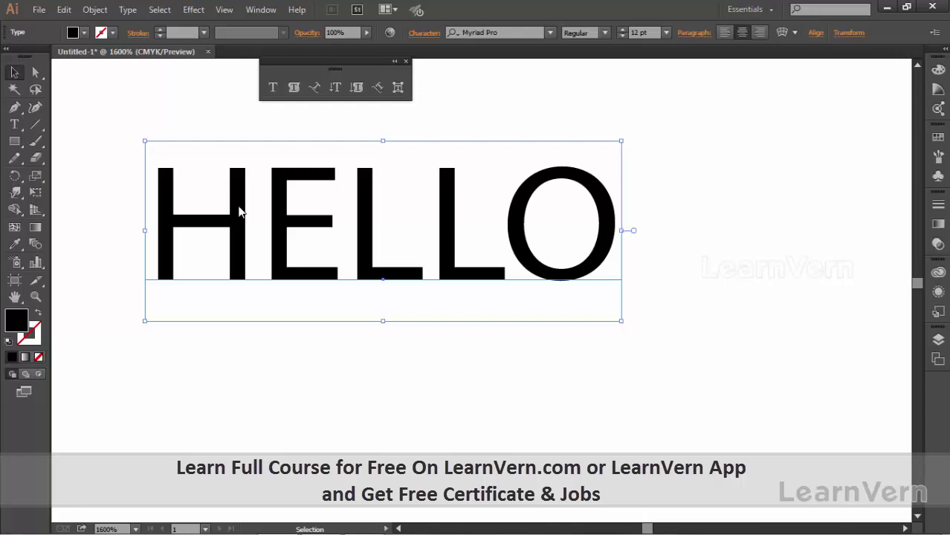
pyautogui.hotkey('ctrl', 'shift', 'o')
# Ungroup the outlined letters and nudge the H's top anchors up to make it taller
pyautogui.rightClick(241, 215)
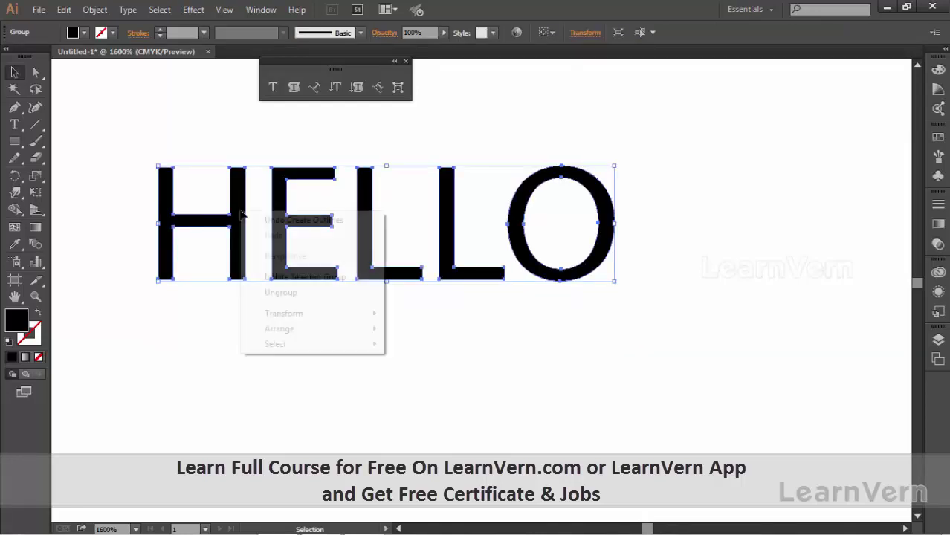
pyautogui.click(262, 293)
pyautogui.click(262, 323)
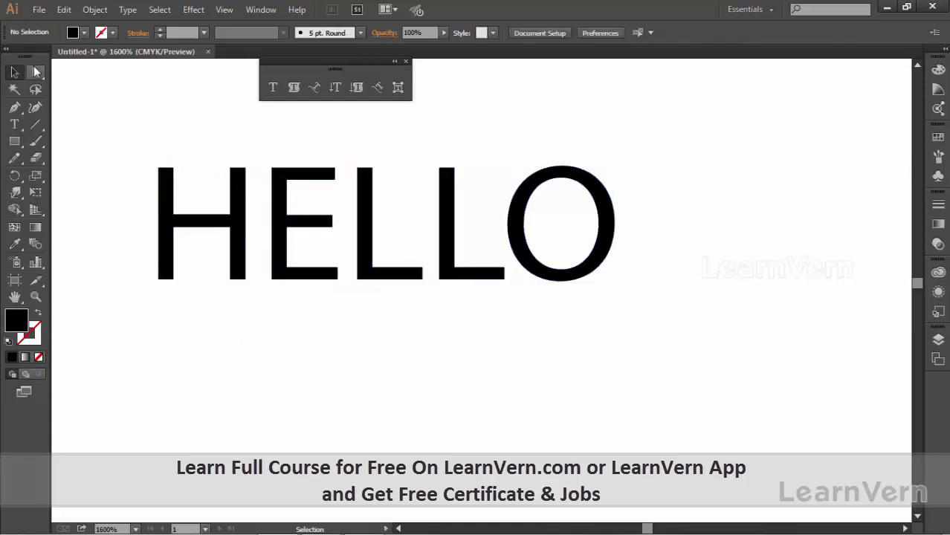
pyautogui.click(35, 73)
pyautogui.moveTo(142, 153)
pyautogui.mouseDown()
pyautogui.moveTo(183, 179)
pyautogui.moveTo(250, 182)
pyautogui.mouseUp()
pyautogui.press('Up')
pyautogui.press('Up')
pyautogui.press('Up')
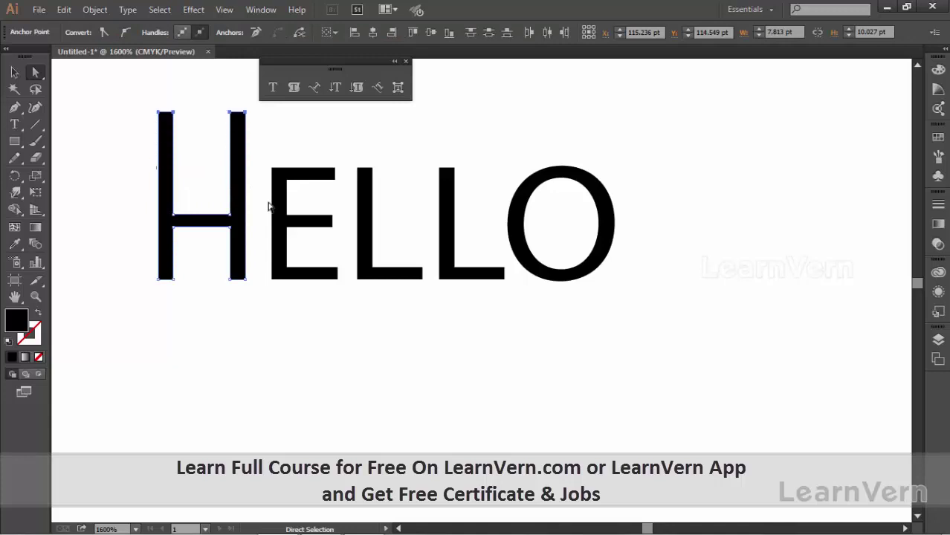
pyautogui.press('Up')
pyautogui.press('Up')
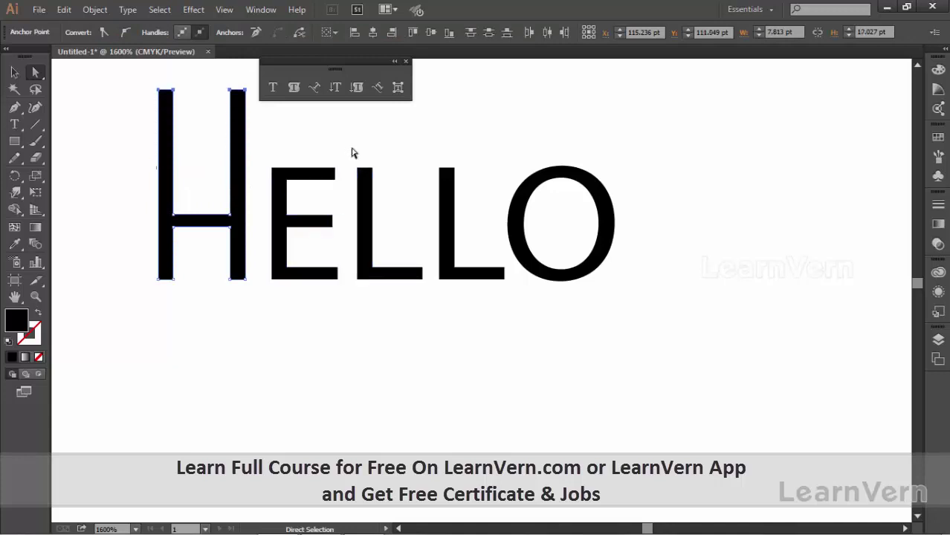
# Raise the top anchors of both L letters above the E and O, then select all letters
pyautogui.click(352, 153)
pyautogui.moveTo(405, 197)
pyautogui.mouseDown()
pyautogui.moveTo(352, 161)
pyautogui.moveTo(408, 181)
pyautogui.moveTo(399, 184)
pyautogui.mouseUp()
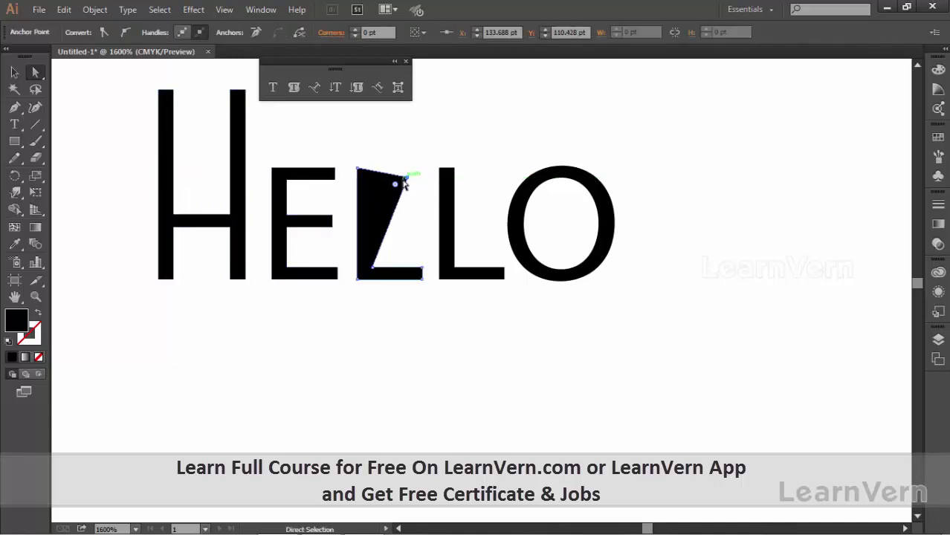
pyautogui.hotkey('ctrl', 'z')
pyautogui.click(344, 157)
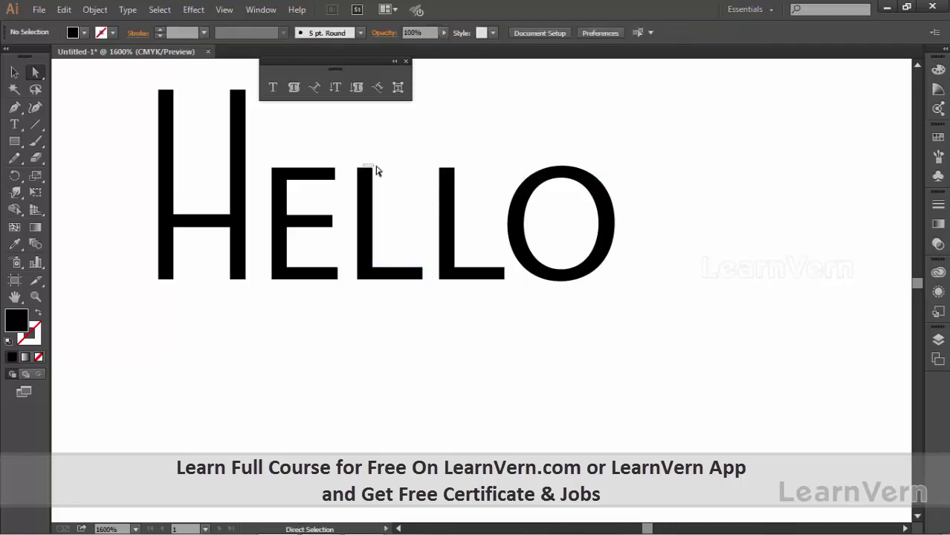
pyautogui.click(373, 169)
pyautogui.moveTo(337, 135)
pyautogui.mouseDown()
pyautogui.moveTo(422, 184)
pyautogui.moveTo(468, 182)
pyautogui.mouseUp()
pyautogui.press('Up')
pyautogui.press('Up')
pyautogui.press('Up')
pyautogui.press('Up')
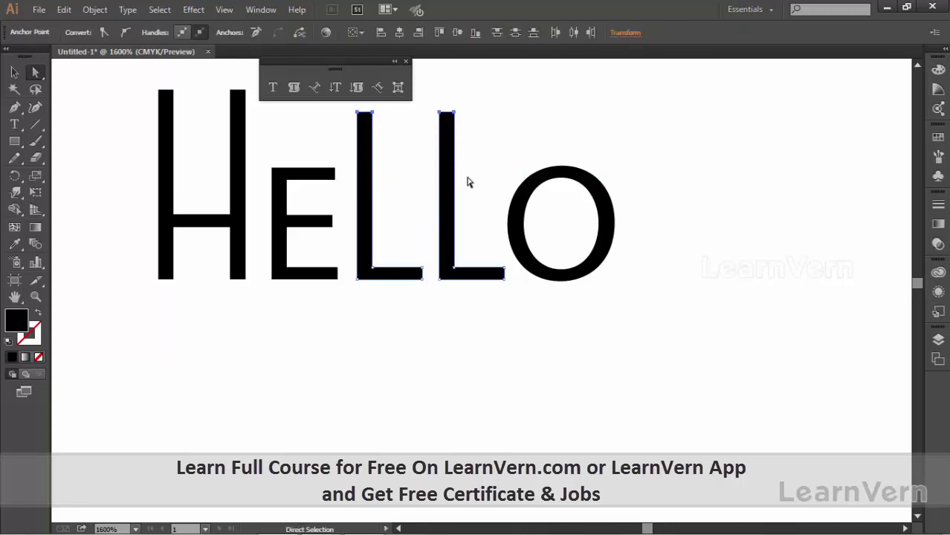
pyautogui.press('Up')
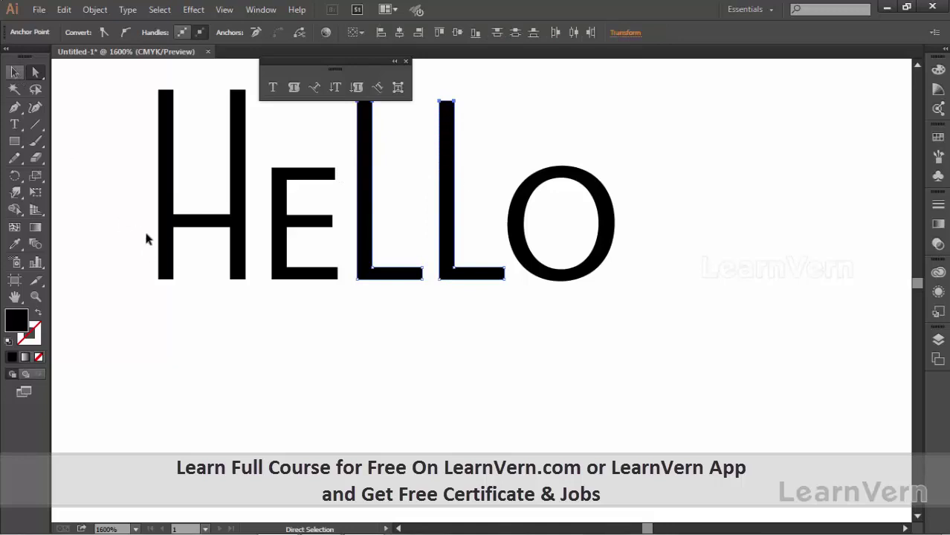
pyautogui.click(146, 238)
pyautogui.hotkey('ctrl', 'a')
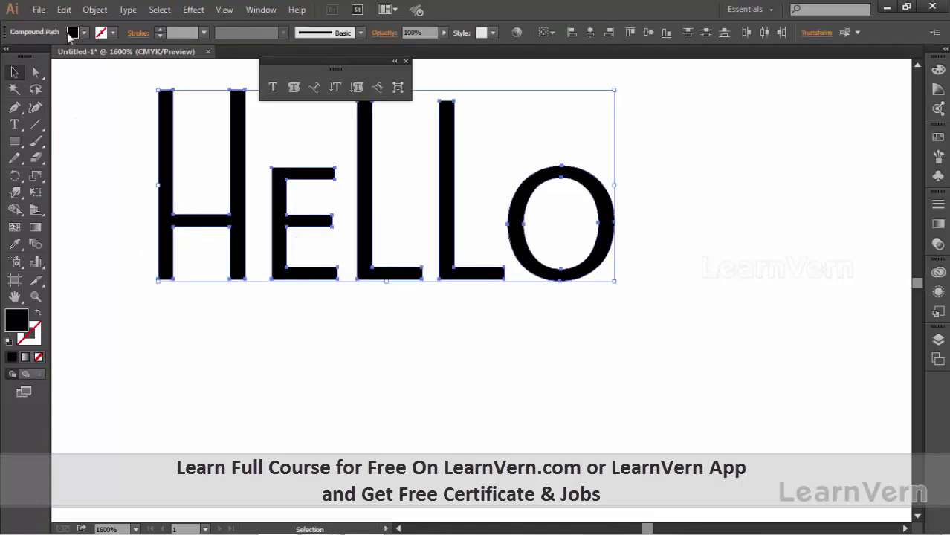
# Try several pattern swatch fills on HELLO, finishing with a yellow-to-red gradient
pyautogui.click(84, 33)
pyautogui.click(70, 86)
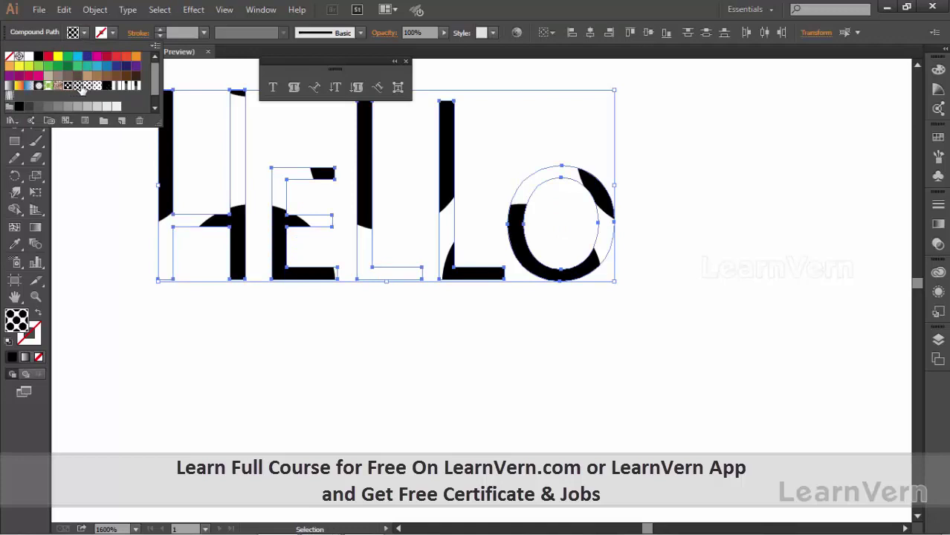
pyautogui.click(96, 87)
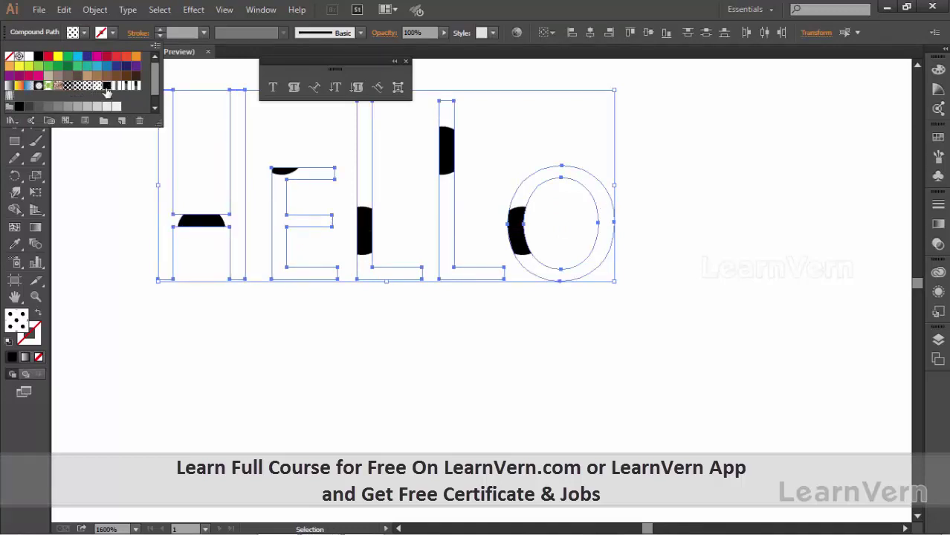
pyautogui.click(116, 87)
pyautogui.click(135, 86)
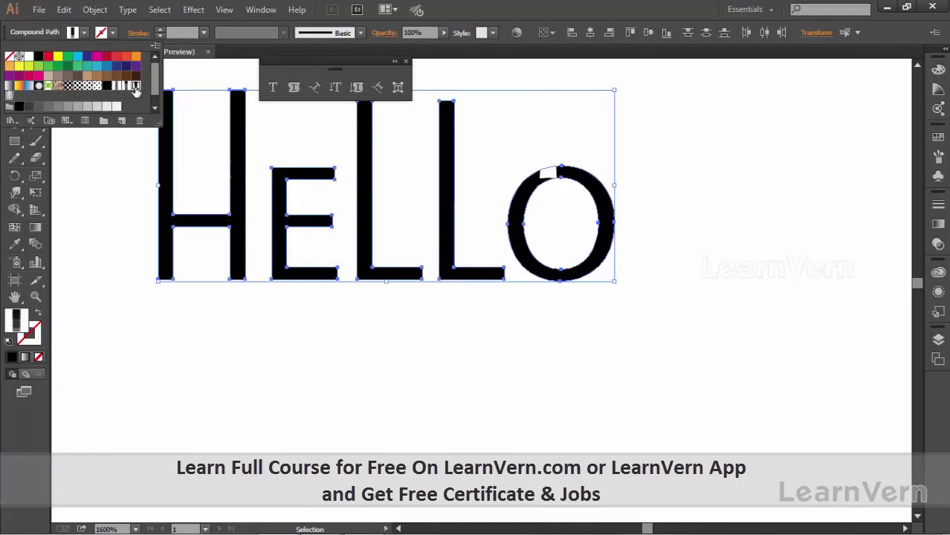
pyautogui.click(19, 87)
pyautogui.click(223, 316)
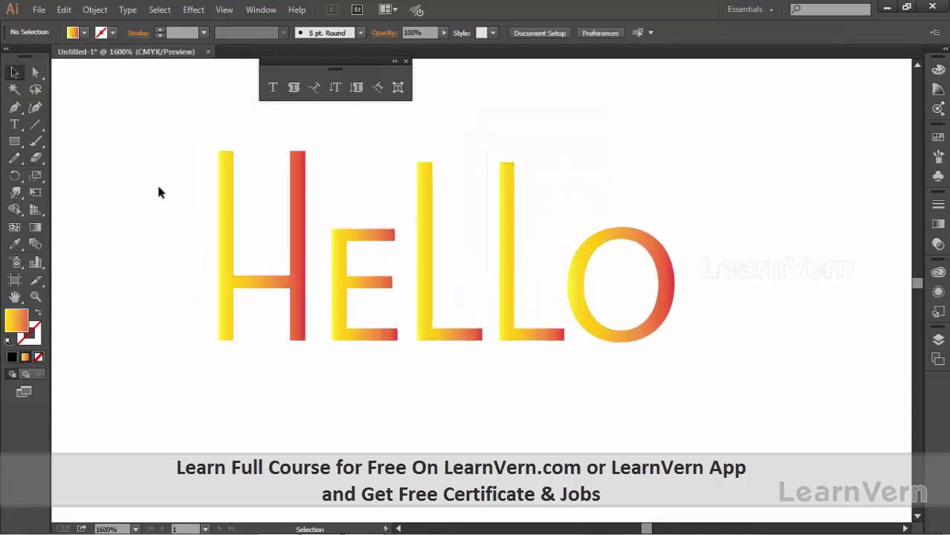
# Select all the HELLO artwork and delete it, leaving an empty canvas
pyautogui.hotkey('ctrl', 'a')
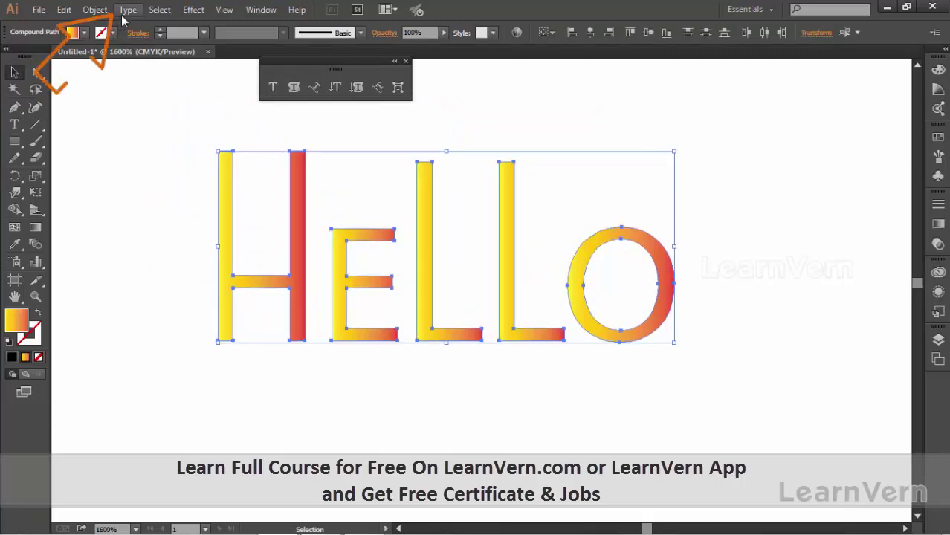
pyautogui.click(127, 11)
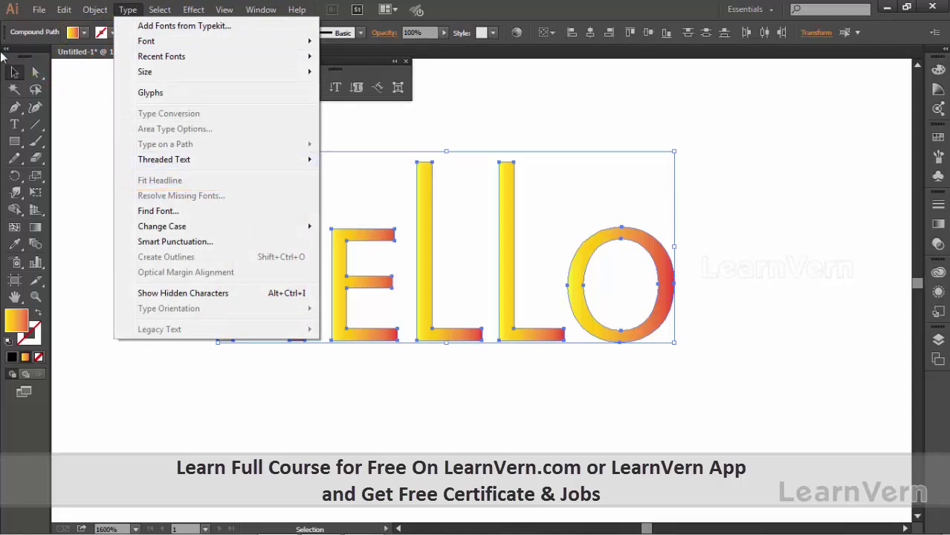
pyautogui.click(75, 220)
pyautogui.press('Delete')
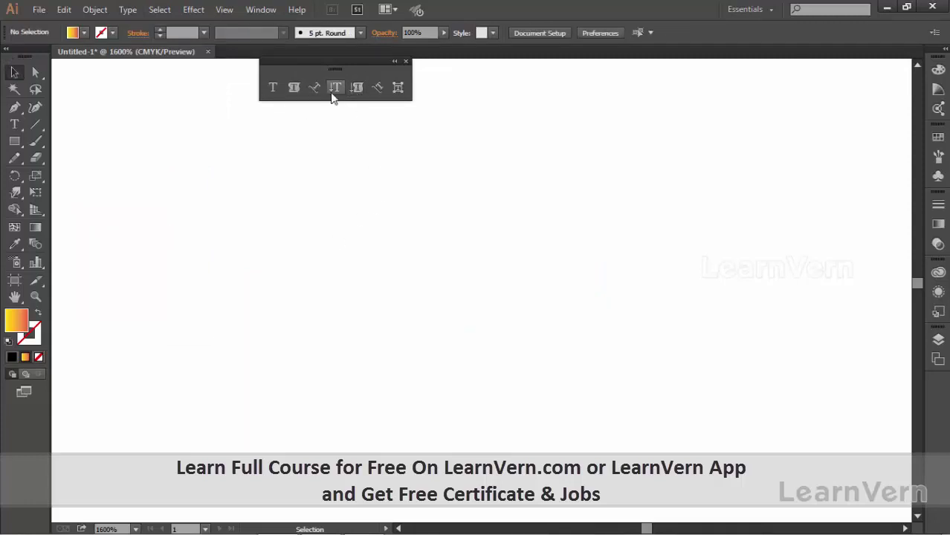
# Write 'hello' as vertical type running down the page
pyautogui.click(334, 87)
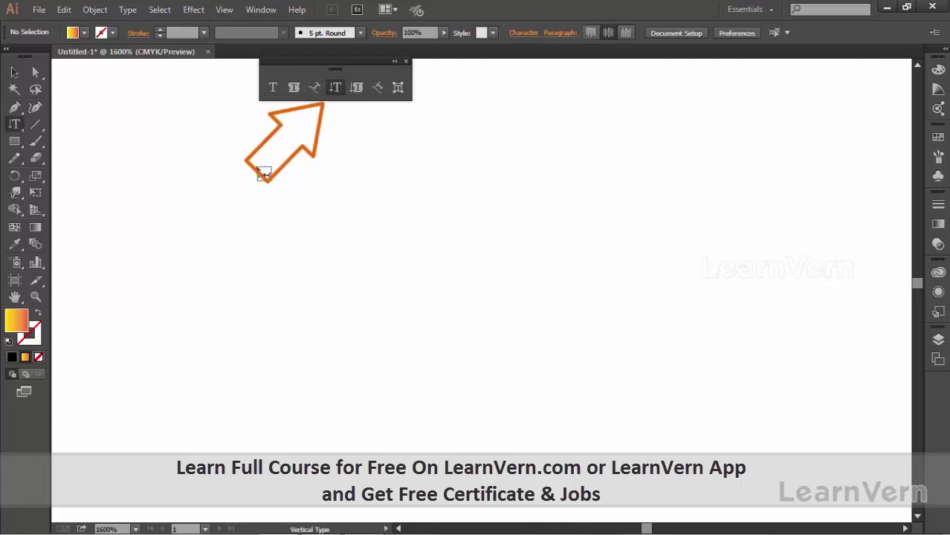
pyautogui.click(276, 264)
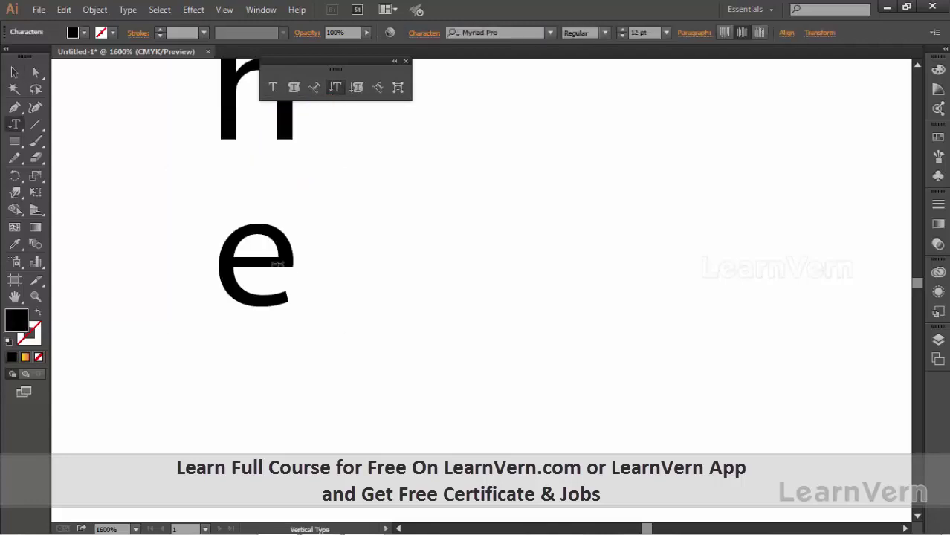
pyautogui.write('llo')
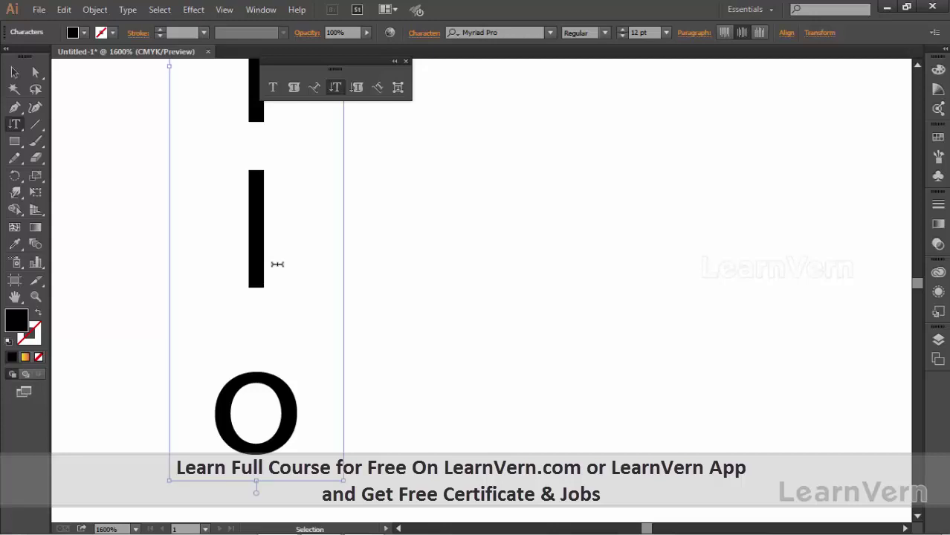
pyautogui.hotkey('ctrl', '-')
pyautogui.hotkey('ctrl', '-')
pyautogui.hotkey('ctrl', '-')
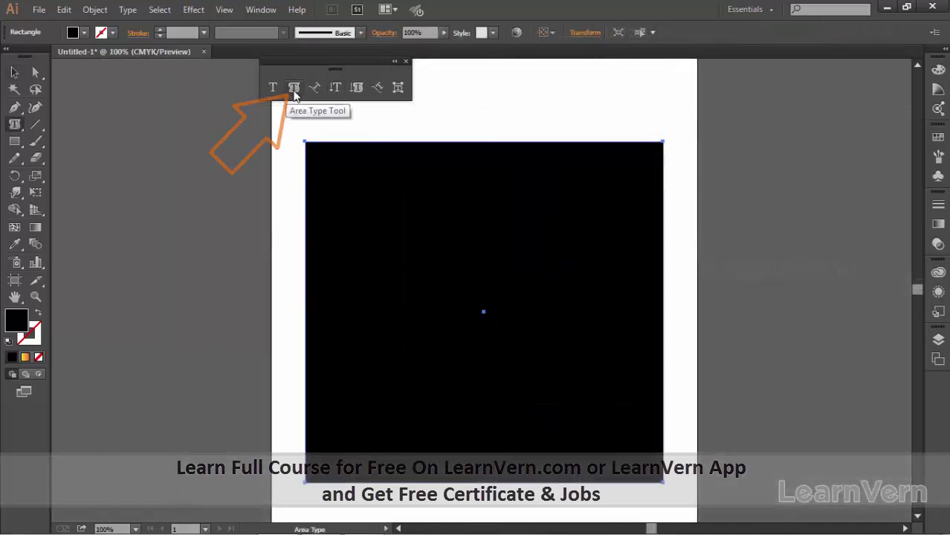
# Convert the black rectangle into an area-type frame filled with the pasted 'hello, welcome to my world' paragraph
pyautogui.click(294, 92)
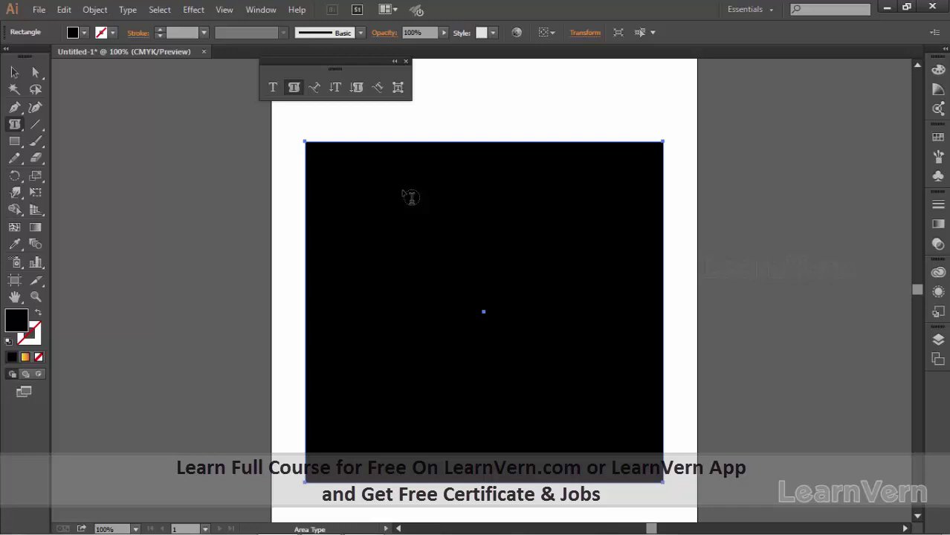
pyautogui.click(350, 148)
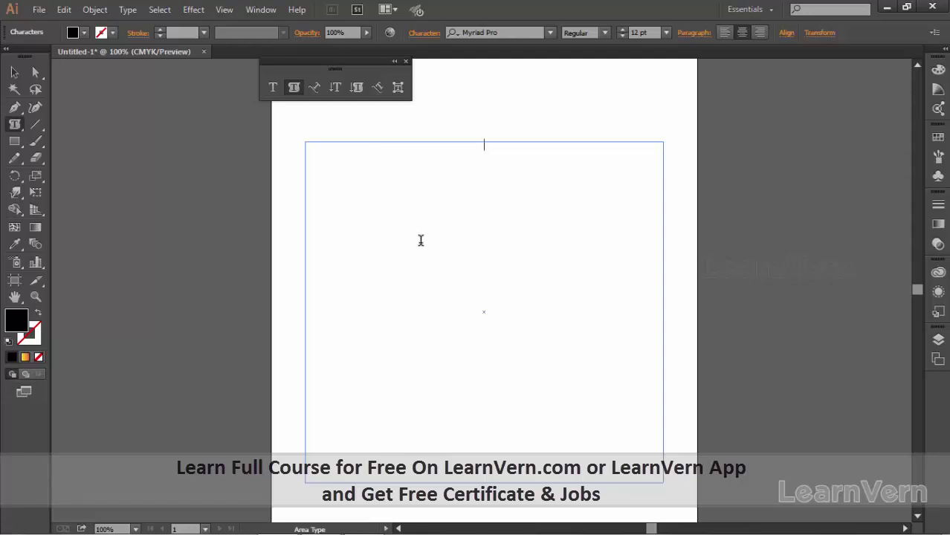
pyautogui.press('Escape')
pyautogui.hotkey('ctrl', 'v')
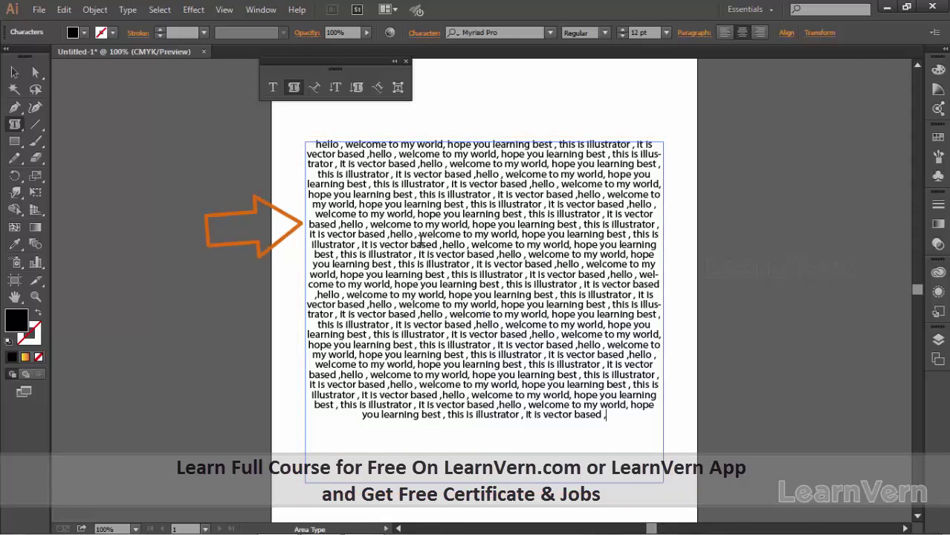
pyautogui.press('Escape')
# Select all the frame's text and try each Paragraph alignment, from left through justify all
pyautogui.tripleClick(421, 241)
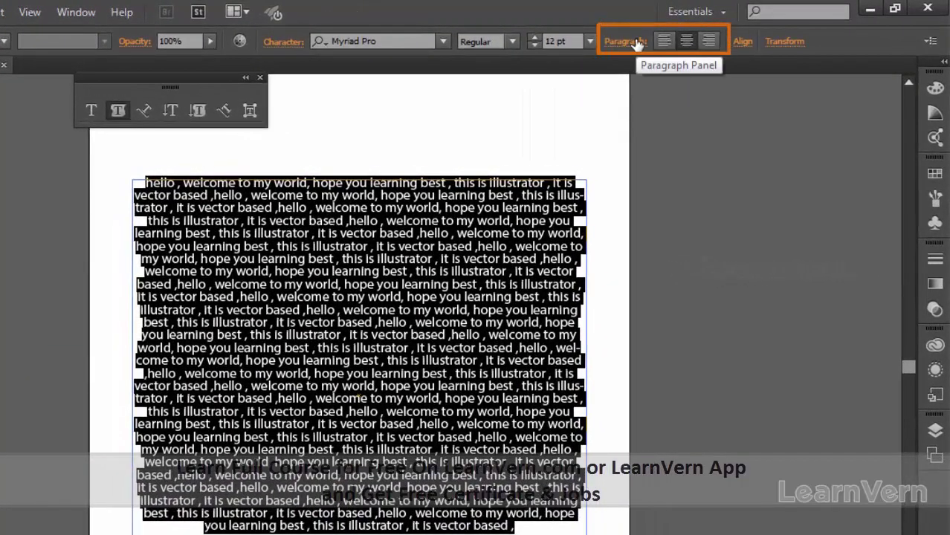
pyautogui.click(624, 42)
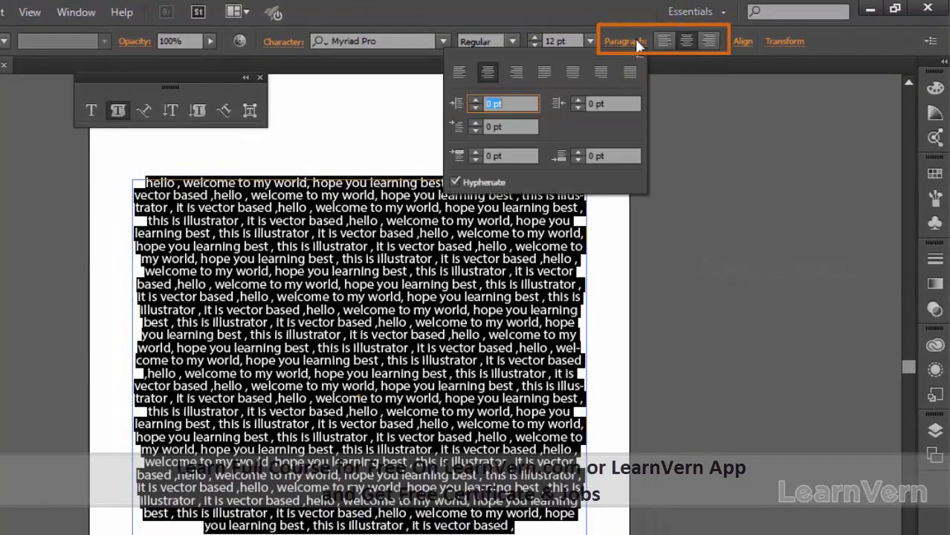
pyautogui.click(456, 72)
pyautogui.click(486, 73)
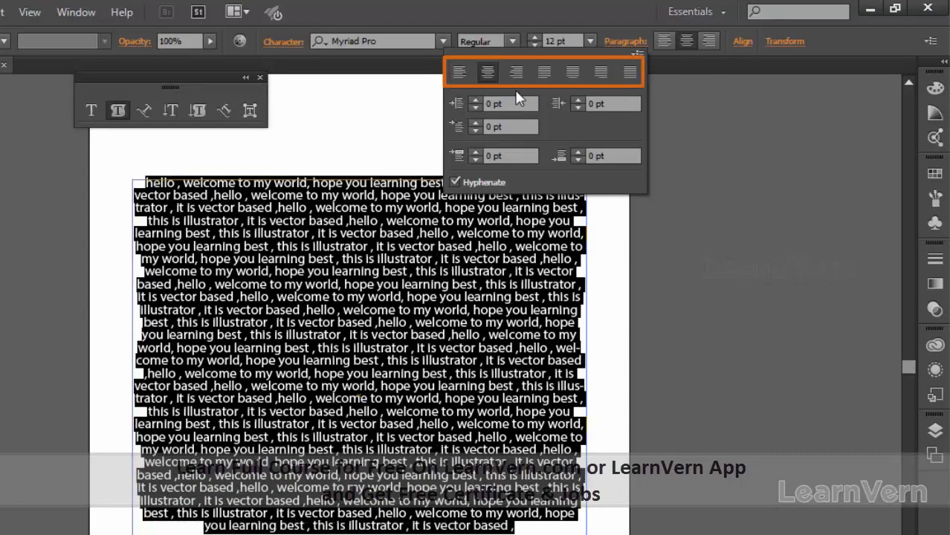
pyautogui.click(518, 74)
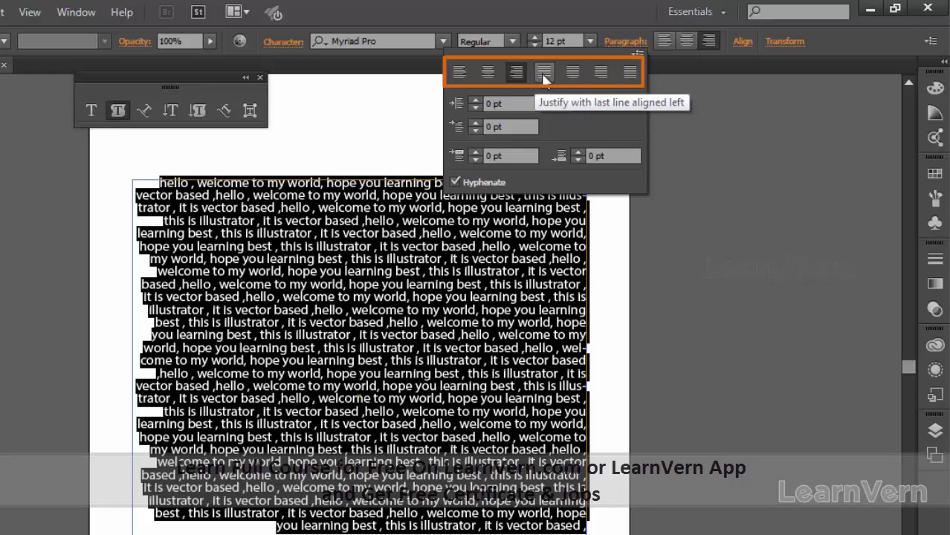
pyautogui.click(544, 75)
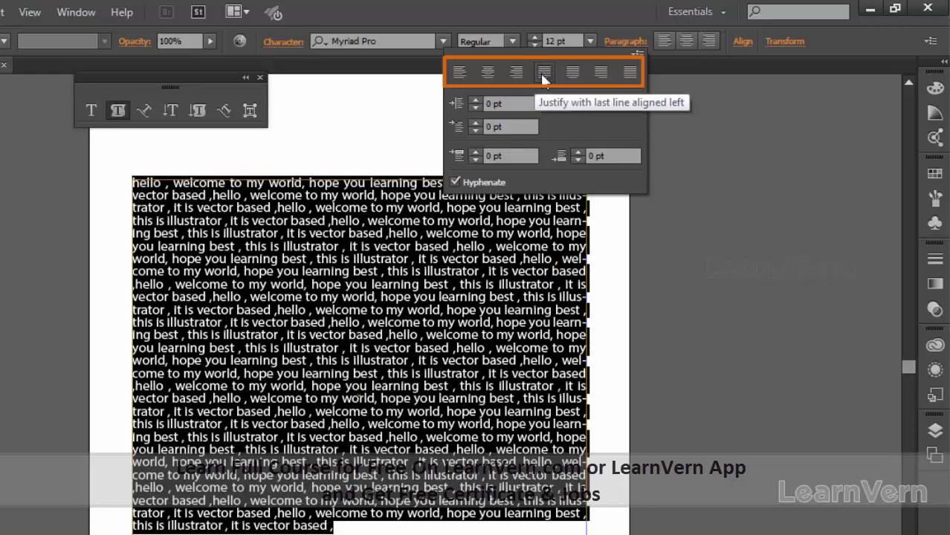
pyautogui.click(573, 75)
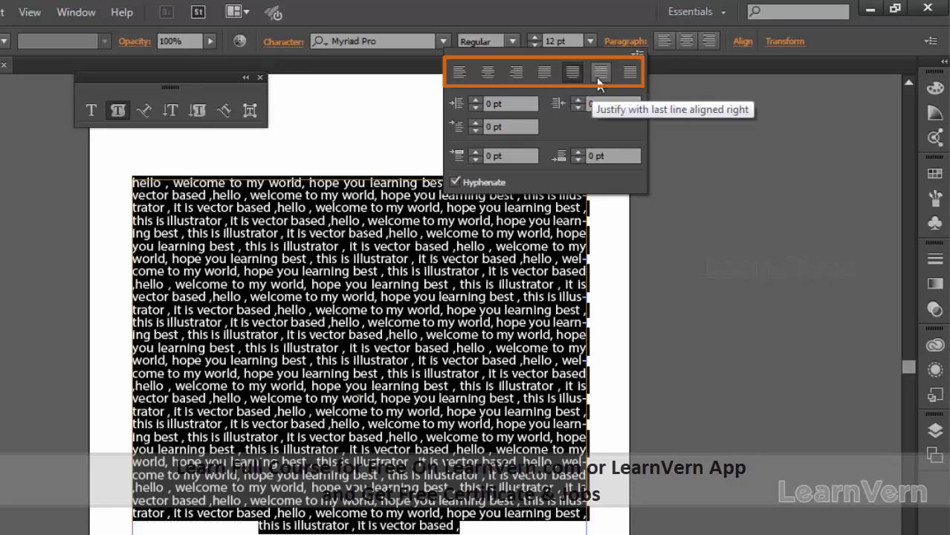
pyautogui.click(601, 72)
pyautogui.click(630, 72)
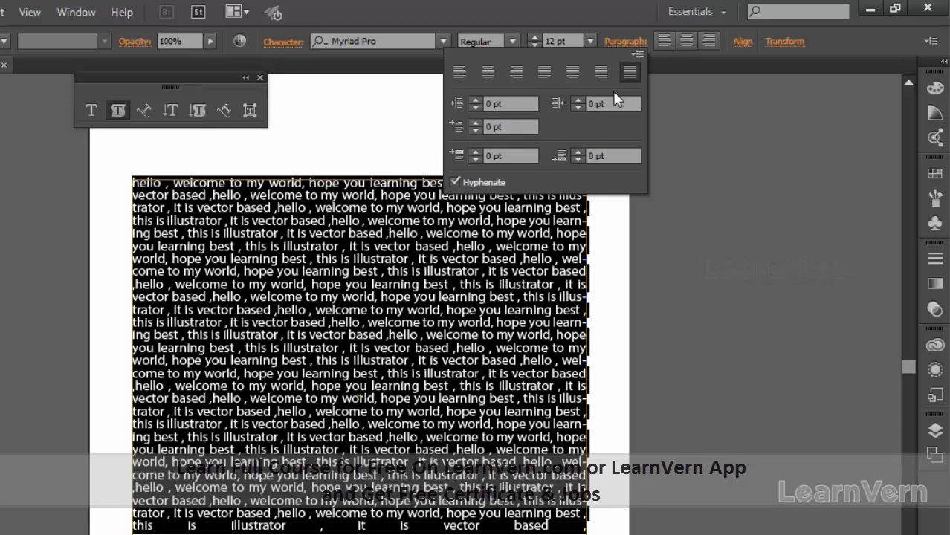
# Set the paragraph's left indent to 12 pt and right indent to 11 pt
pyautogui.click(476, 100)
pyautogui.click(475, 100)
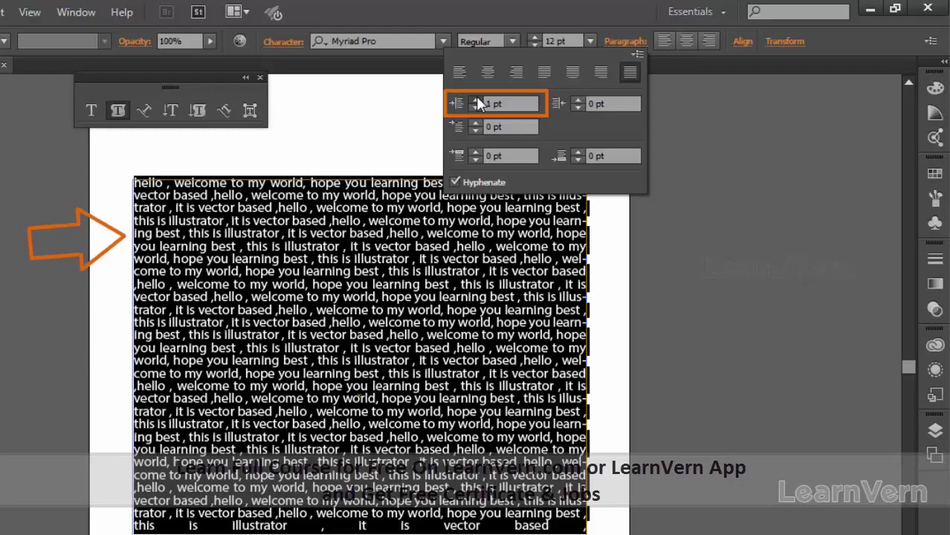
pyautogui.click(476, 100)
pyautogui.doubleClick(476, 99)
pyautogui.doubleClick(476, 99)
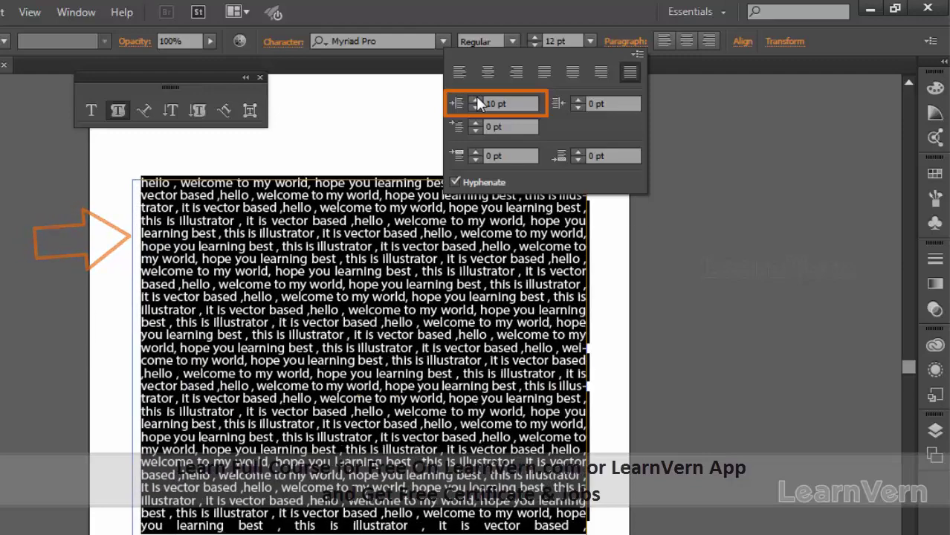
pyautogui.doubleClick(578, 100)
pyautogui.doubleClick(578, 100)
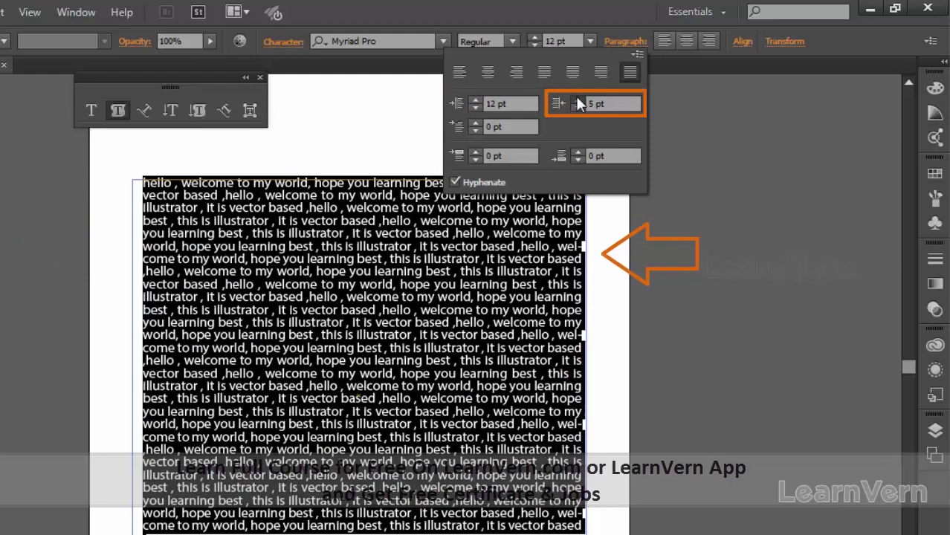
pyautogui.doubleClick(578, 100)
pyautogui.click(578, 99)
# Set a 25 pt first-line indent with 5 pt space before and 6 pt after
pyautogui.doubleClick(476, 123)
pyautogui.click(476, 124)
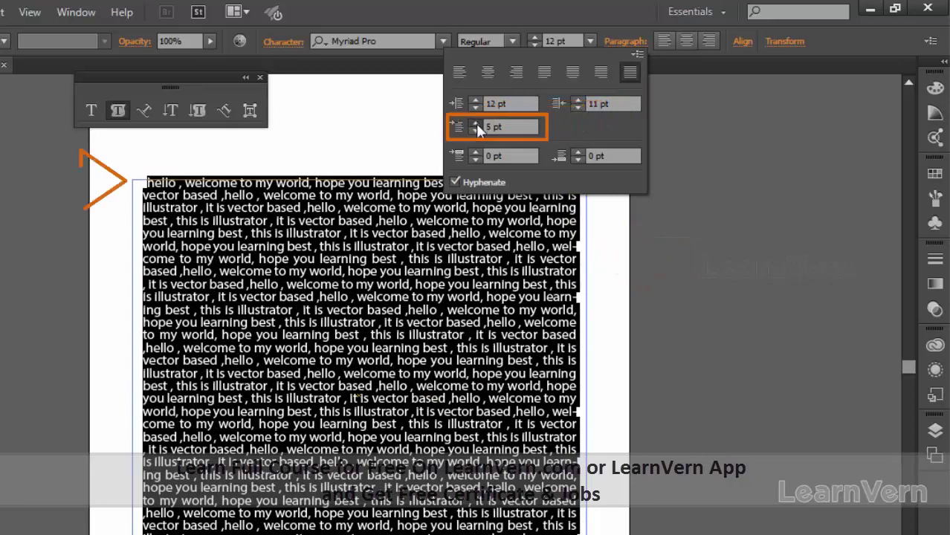
pyautogui.doubleClick(476, 123)
pyautogui.click(476, 123)
pyautogui.doubleClick(476, 124)
pyautogui.doubleClick(476, 124)
pyautogui.tripleClick(476, 125)
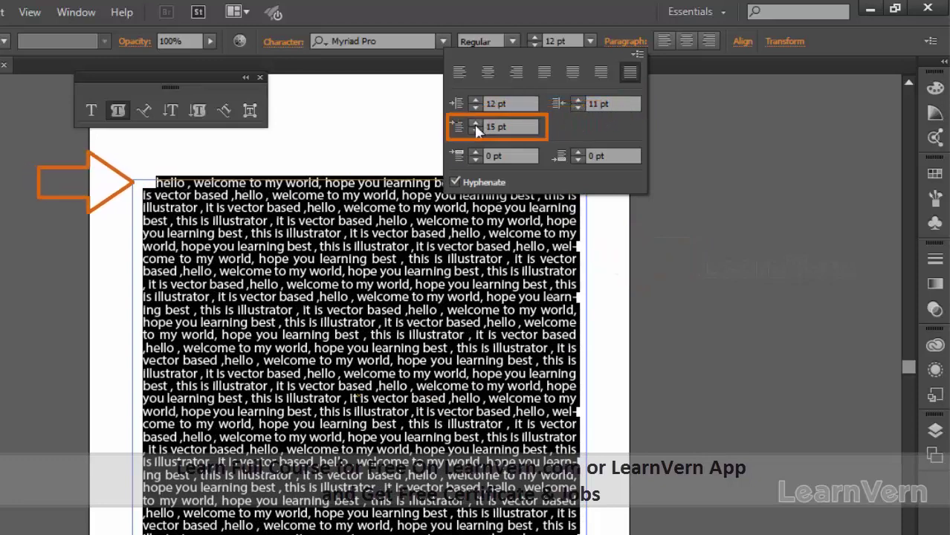
pyautogui.tripleClick(476, 125)
pyautogui.tripleClick(476, 124)
pyautogui.doubleClick(476, 152)
pyautogui.doubleClick(476, 152)
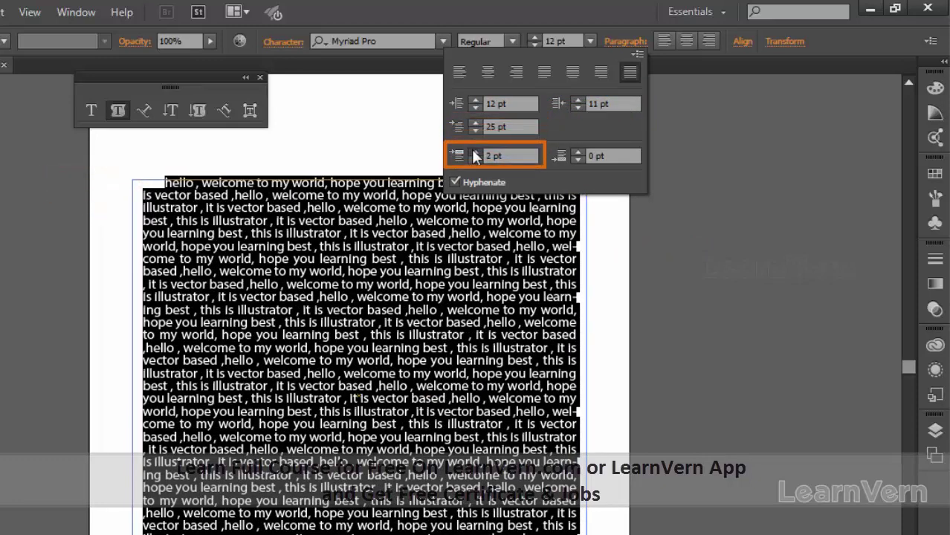
pyautogui.click(475, 152)
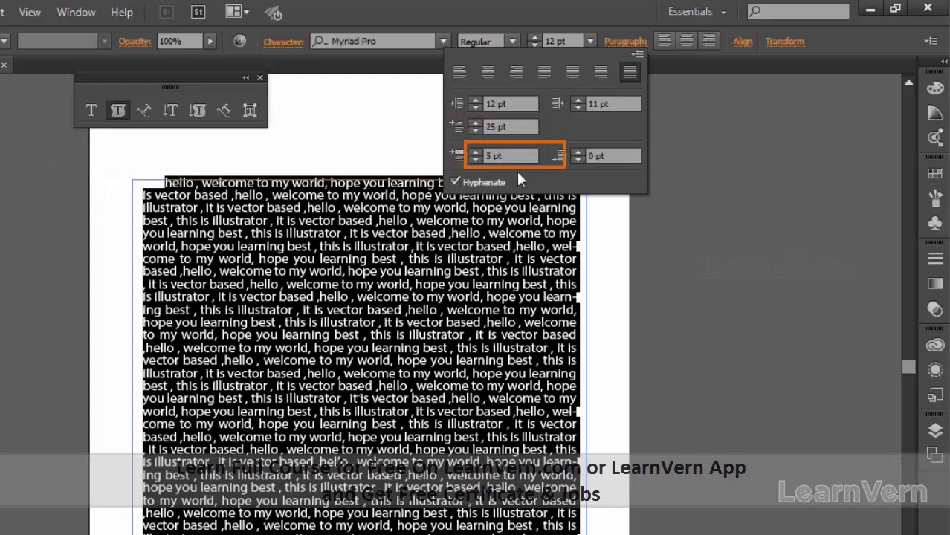
pyautogui.doubleClick(577, 151)
pyautogui.doubleClick(577, 151)
pyautogui.doubleClick(577, 151)
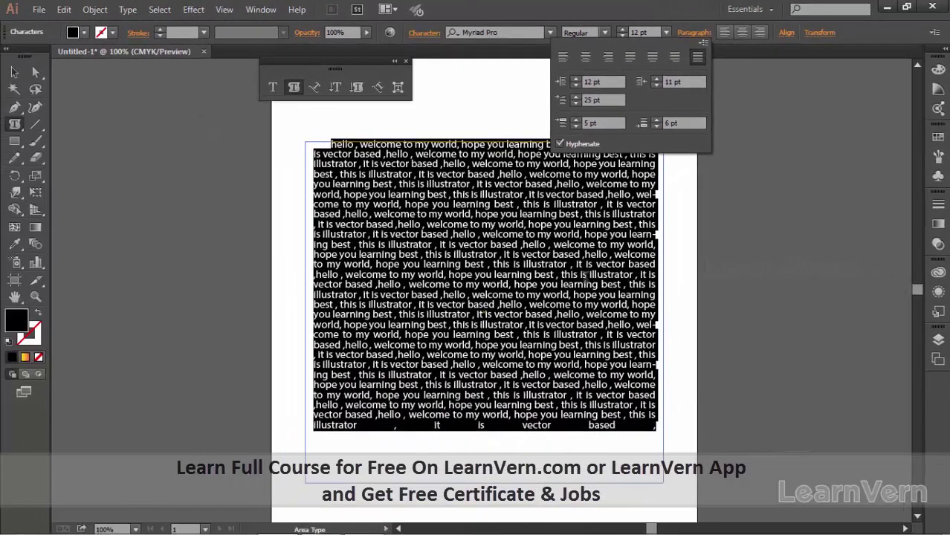
pyautogui.click(584, 276)
# Add a comma after 'based', restore centred alignment, and paste more text so it overflows
pyautogui.click(652, 446)
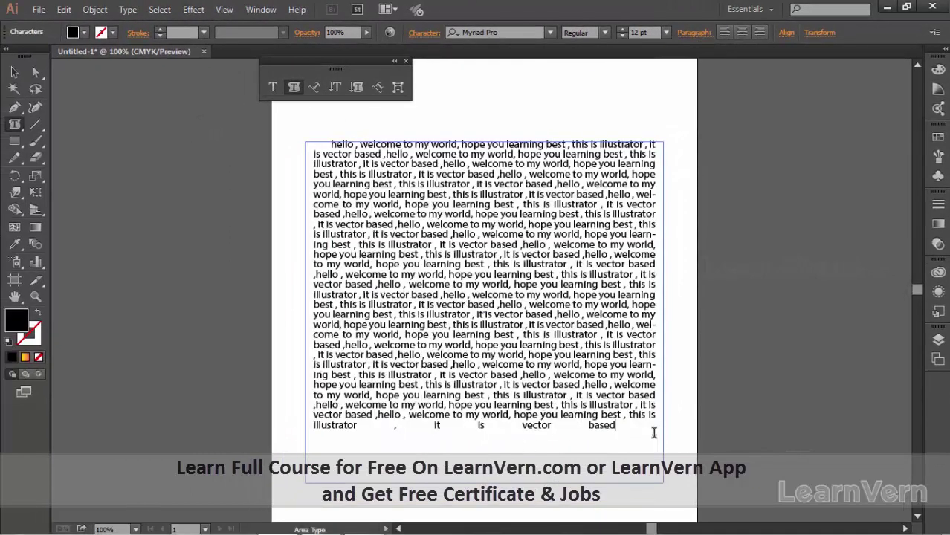
pyautogui.write(' ,')
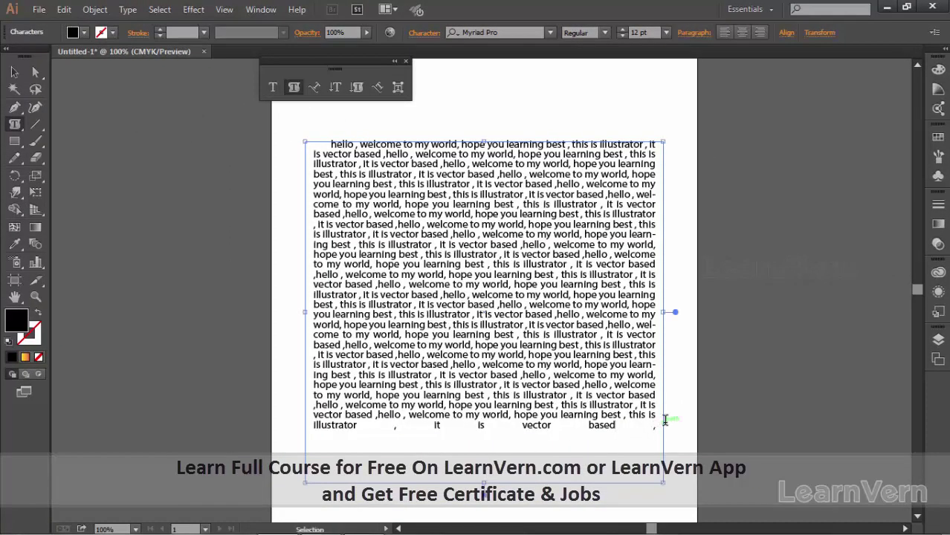
pyautogui.hotkey('ctrl', 'a')
pyautogui.hotkey('ctrl', 'shift', 'c')
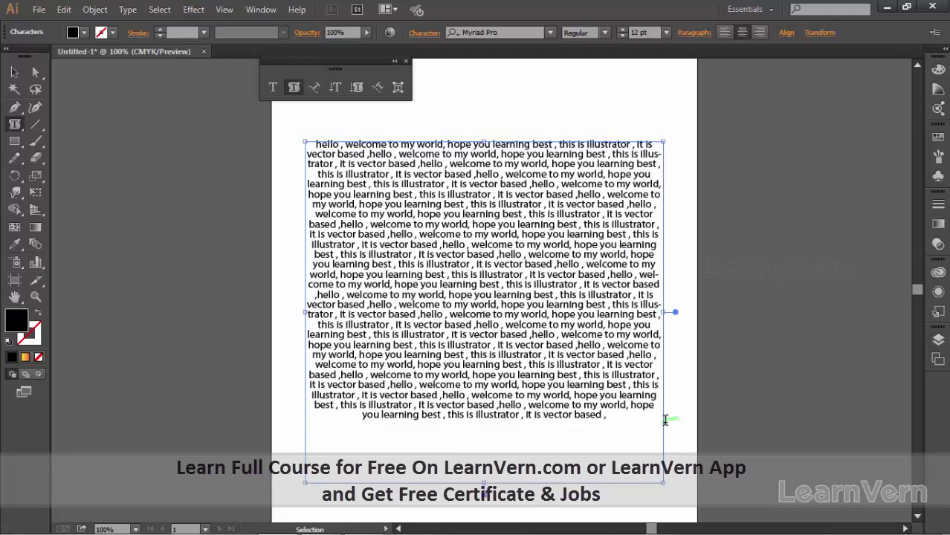
pyautogui.hotkey('ctrl', 'v')
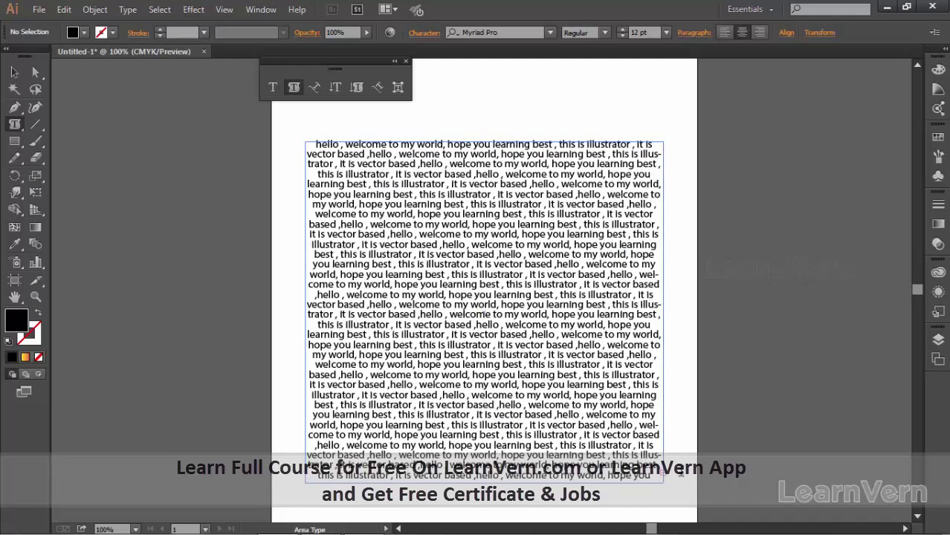
# Thread the overflow text into a new frame and move it up beside the page's right edge
pyautogui.scroll(4, 697, 482)
pyautogui.scroll(2, 606, 472)
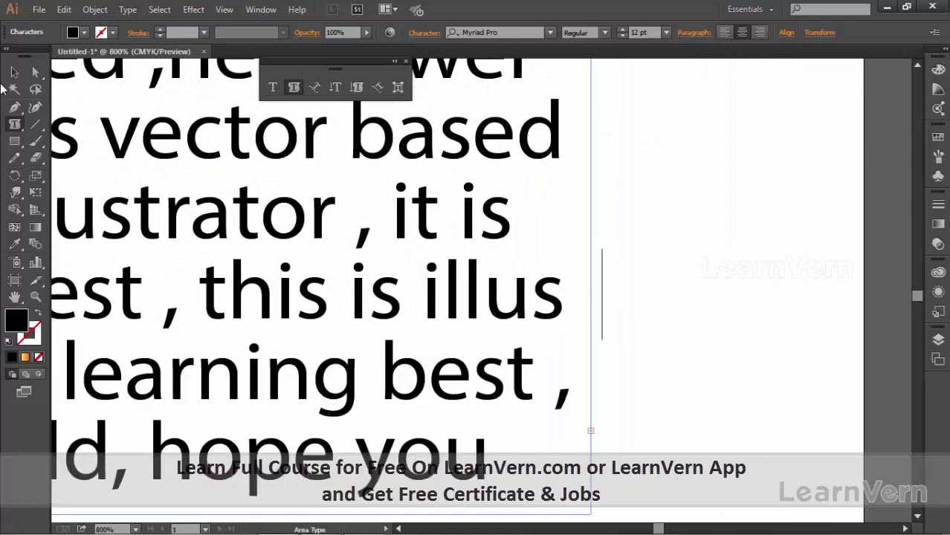
pyautogui.click(14, 72)
pyautogui.click(591, 432)
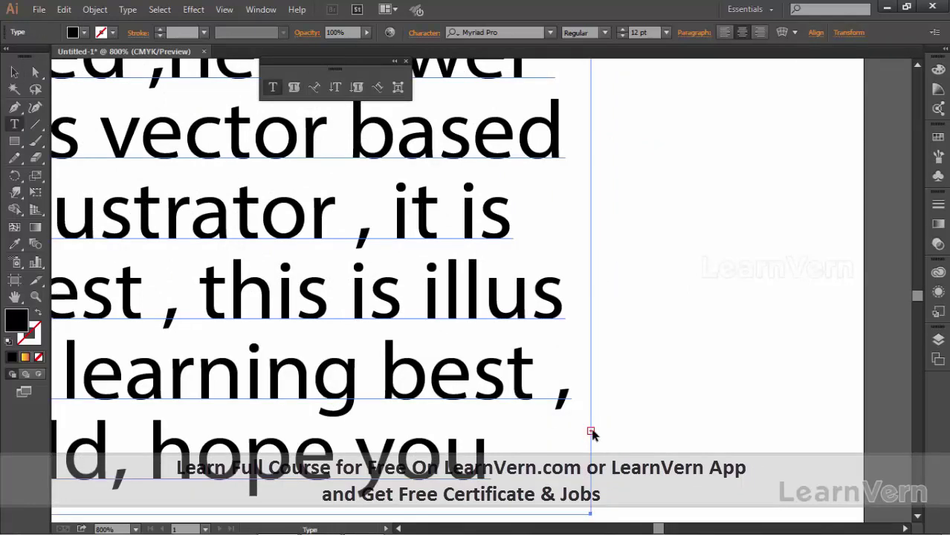
pyautogui.hotkey('ctrl', '-')
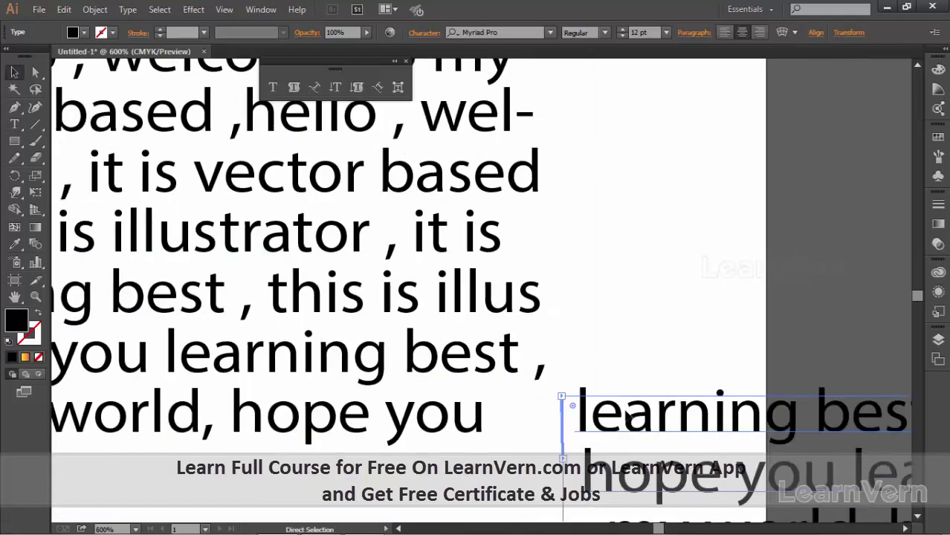
pyautogui.hotkey('ctrl', '-')
pyautogui.hotkey('ctrl', '-')
pyautogui.hotkey('ctrl', '-')
pyautogui.hotkey('ctrl', '-')
pyautogui.hotkey('ctrl', '-')
pyautogui.hotkey('ctrl', '-')
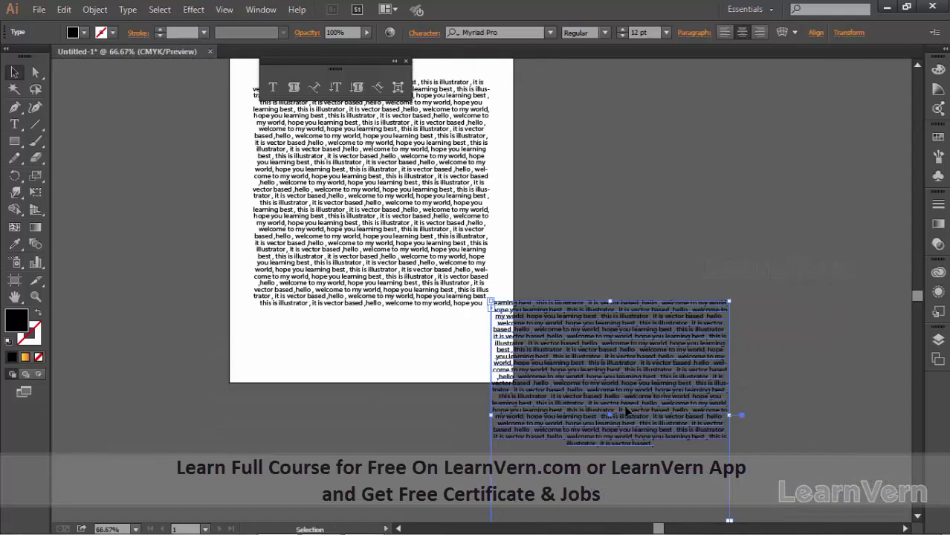
pyautogui.moveTo(574, 339); pyautogui.dragTo(692, 166)
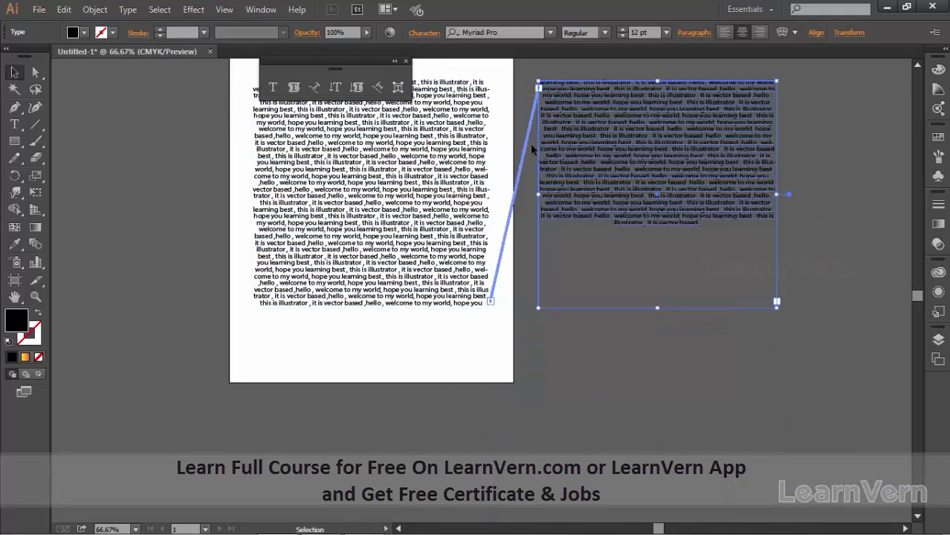
# Release the right frame via Type > Threaded Text > Release Selection, move it right, and select the left frame
pyautogui.click(128, 9)
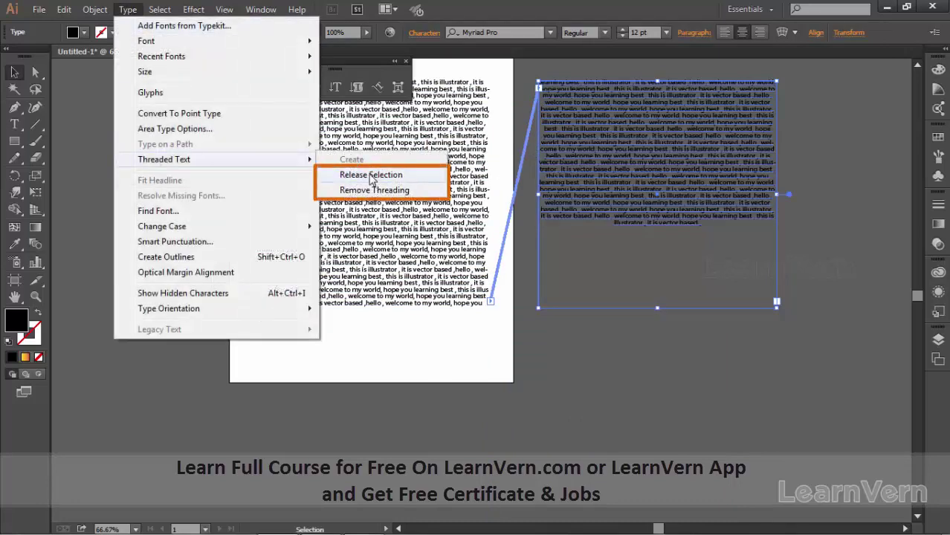
pyautogui.moveTo(164, 159)
pyautogui.click(371, 190)
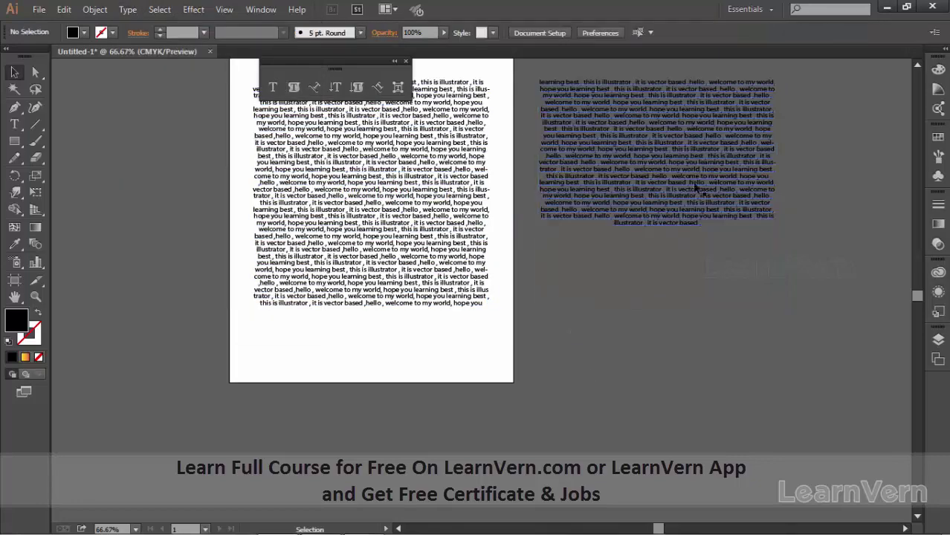
pyautogui.moveTo(660, 163); pyautogui.dragTo(735, 179)
pyautogui.click(422, 234)
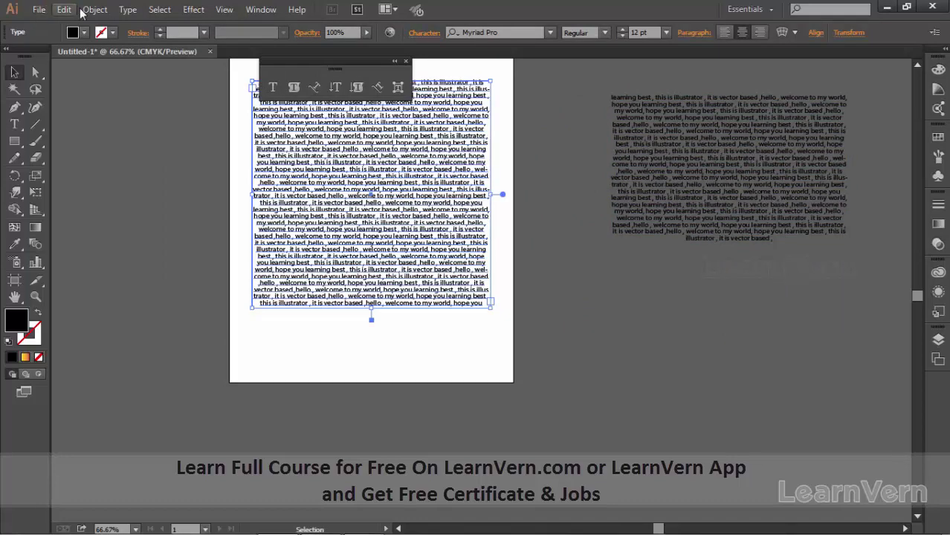
# Set the left frame's Area Type Options to 3 rows and 3 columns with Preview on
pyautogui.click(127, 10)
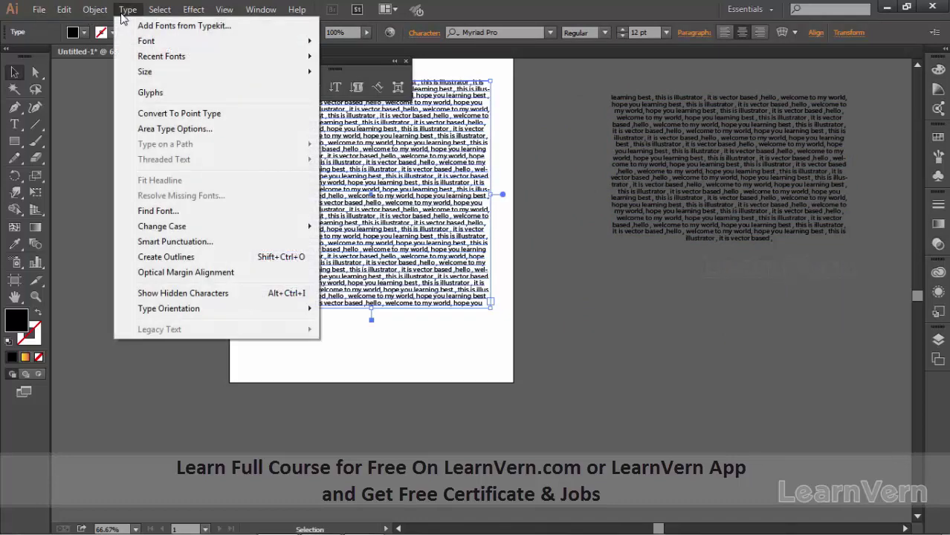
pyautogui.click(165, 128)
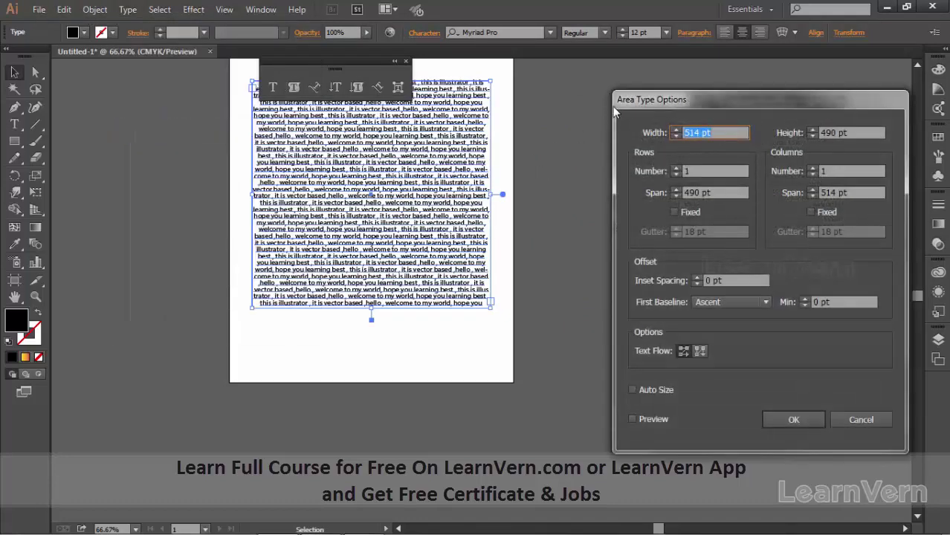
pyautogui.moveTo(626, 104); pyautogui.dragTo(570, 56)
pyautogui.click(598, 369)
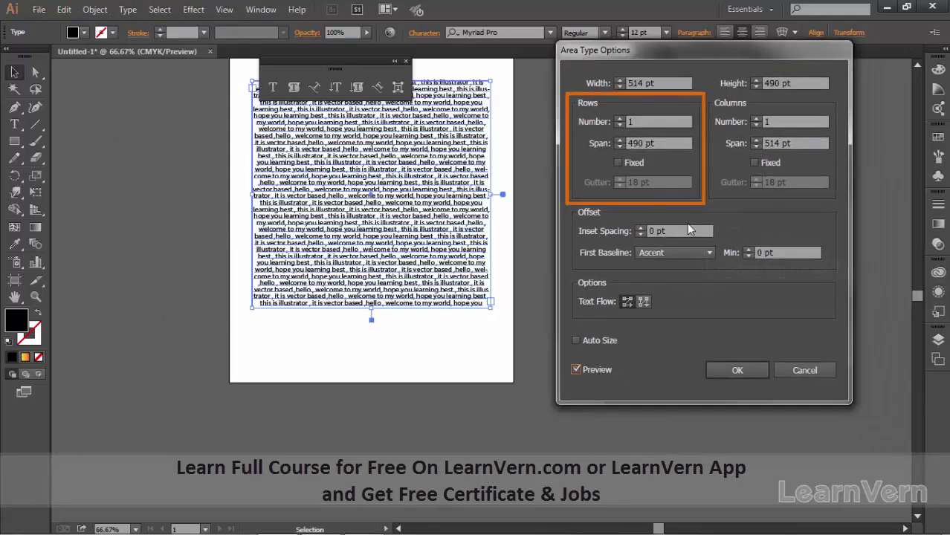
pyautogui.click(620, 120)
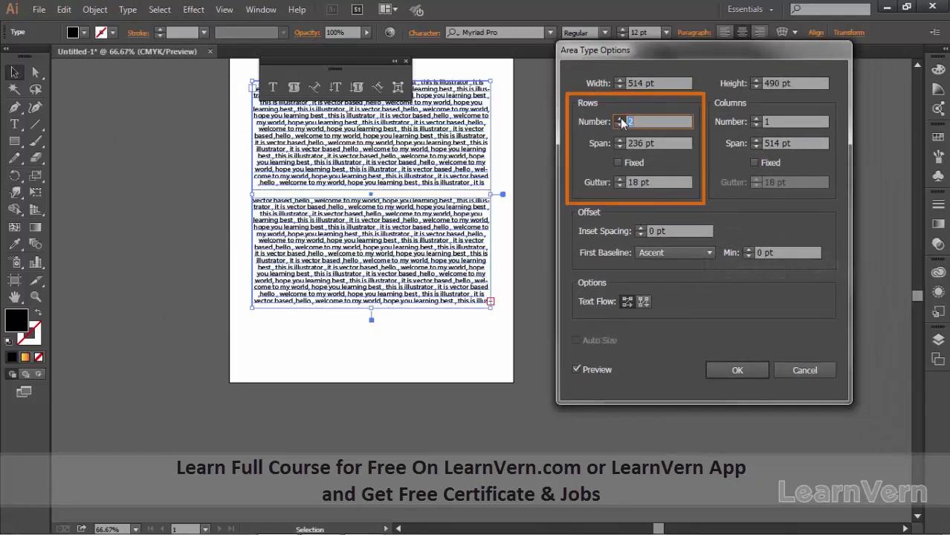
pyautogui.click(754, 120)
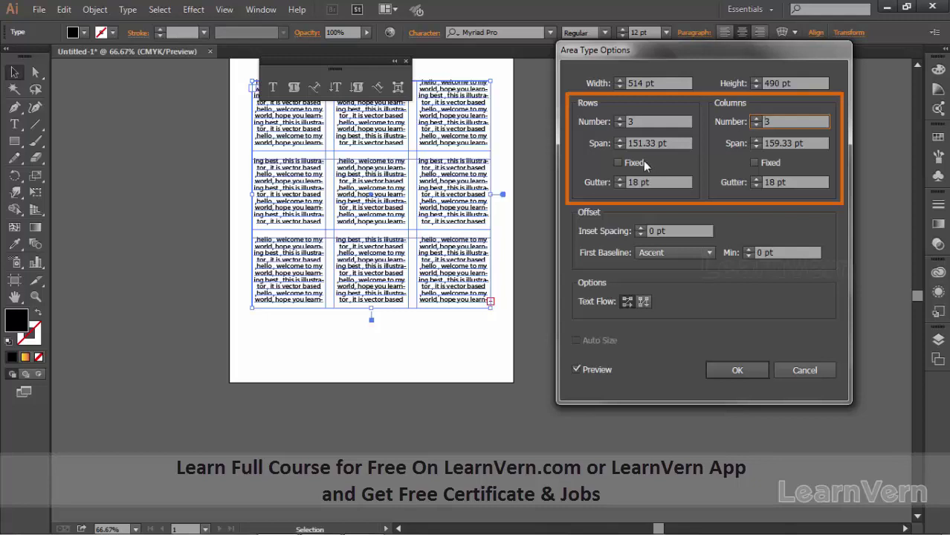
# Adjust row span to 143 pt and column span to 160 pt, widen the row gutter, and apply
pyautogui.click(620, 146)
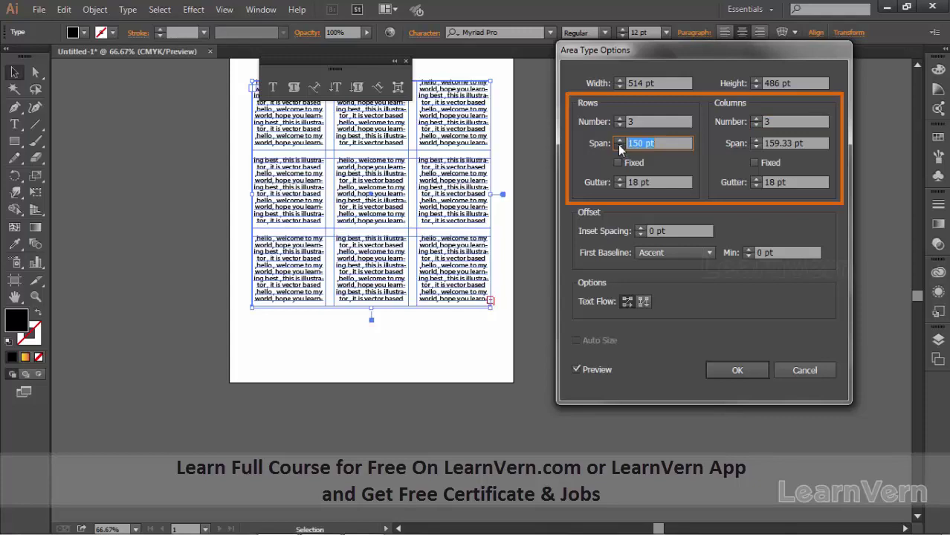
pyautogui.click(619, 147)
pyautogui.click(619, 147)
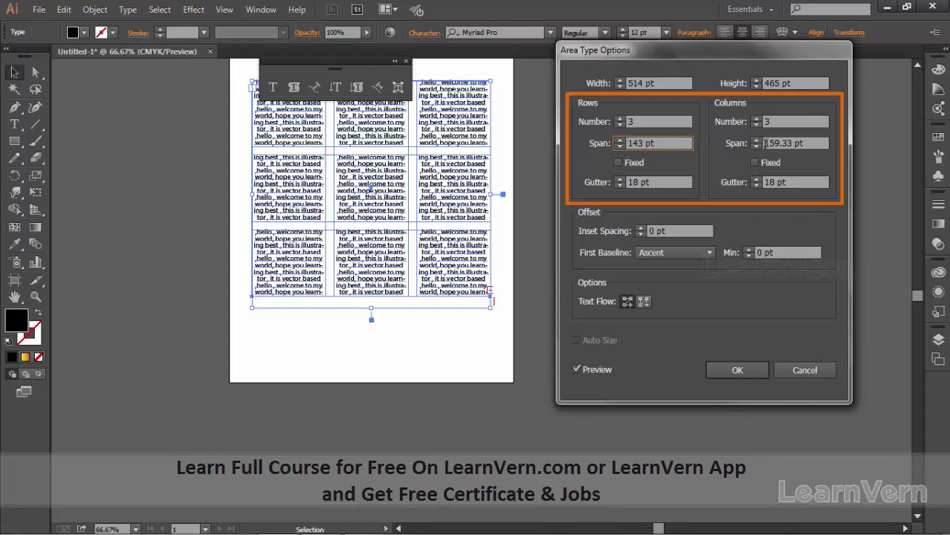
pyautogui.click(756, 147)
pyautogui.click(756, 146)
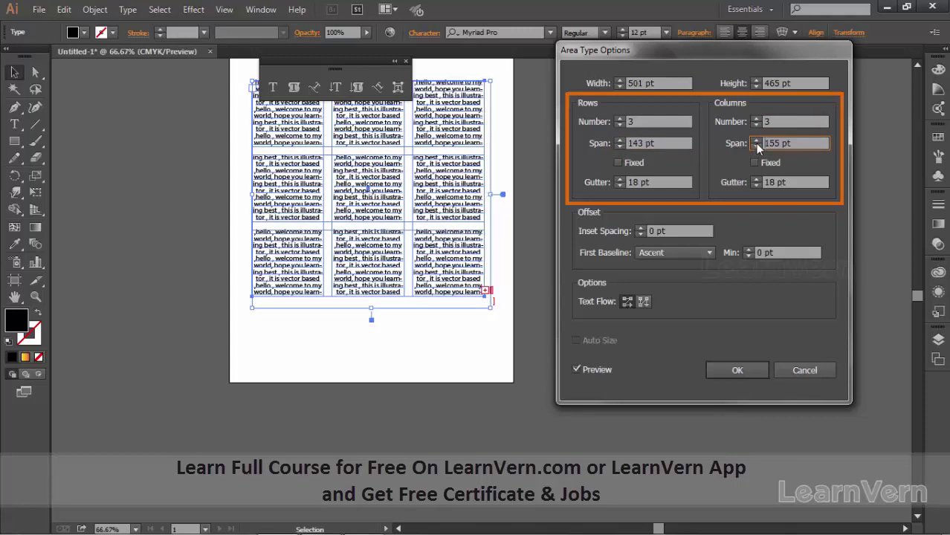
pyautogui.click(757, 140)
pyautogui.click(756, 140)
pyautogui.click(756, 140)
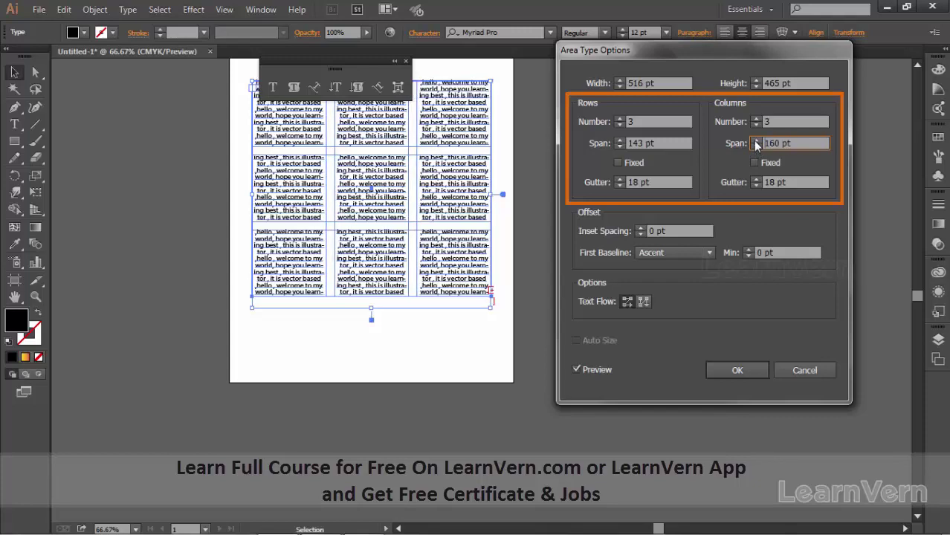
pyautogui.click(619, 179)
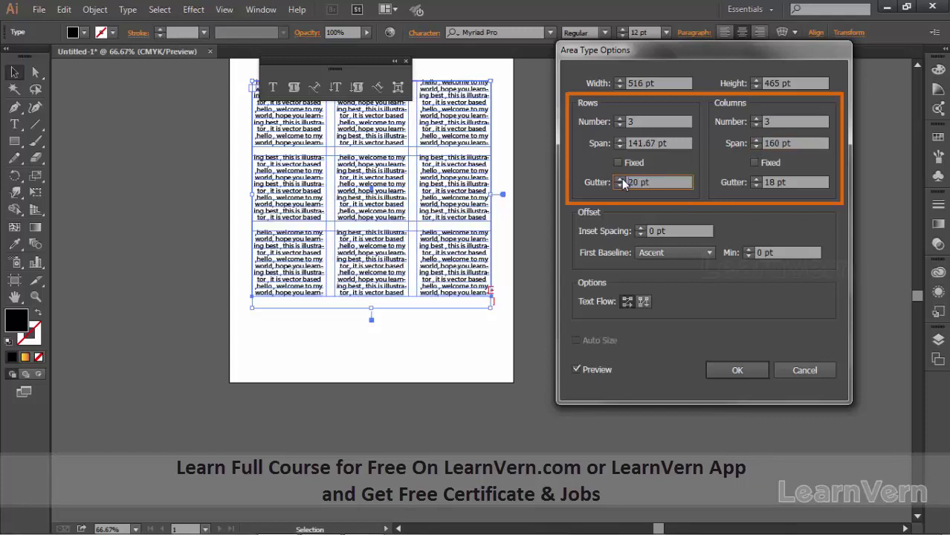
pyautogui.click(724, 371)
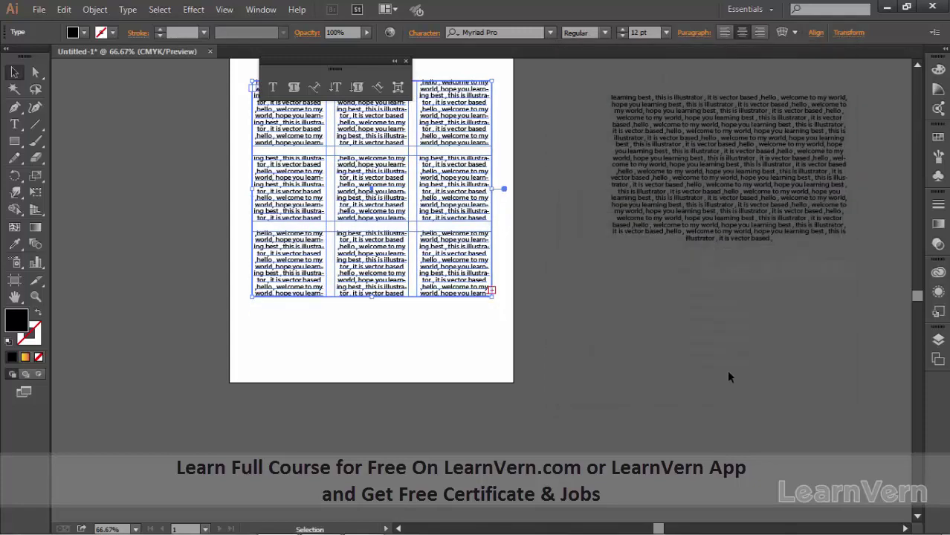
# Select both text frames, the 3×3 grid and the released frame, and delete them
pyautogui.click(517, 327)
pyautogui.scroll(1, 560, 366)
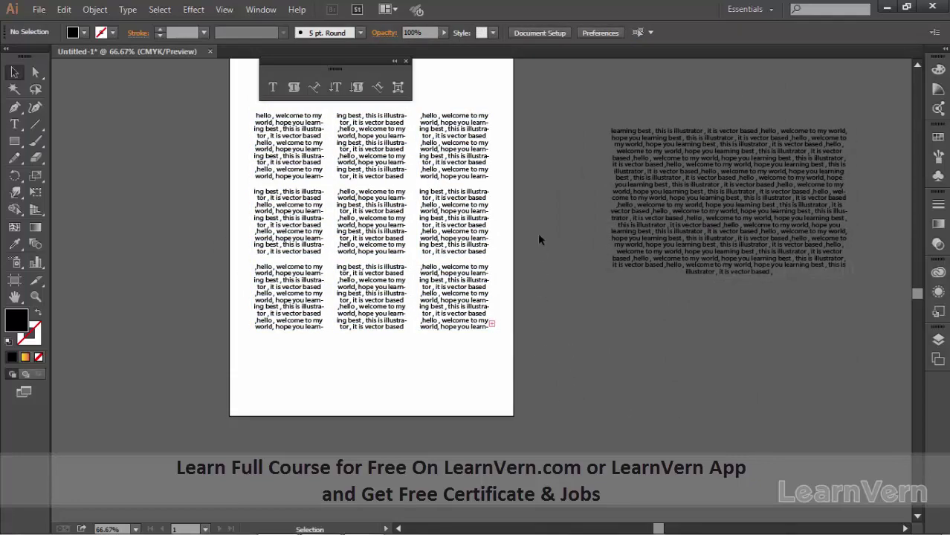
pyautogui.moveTo(539, 238); pyautogui.dragTo(425, 371)
pyautogui.click(541, 364)
pyautogui.hotkey('ctrl', 'a')
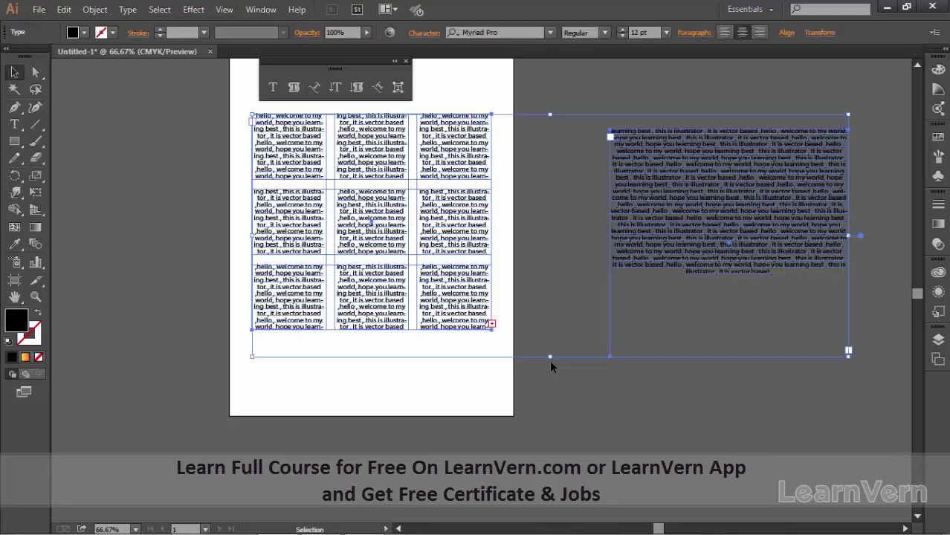
pyautogui.press('Delete')
# Draw a closed teardrop-shaped path with the Pen tool
pyautogui.click(14, 107)
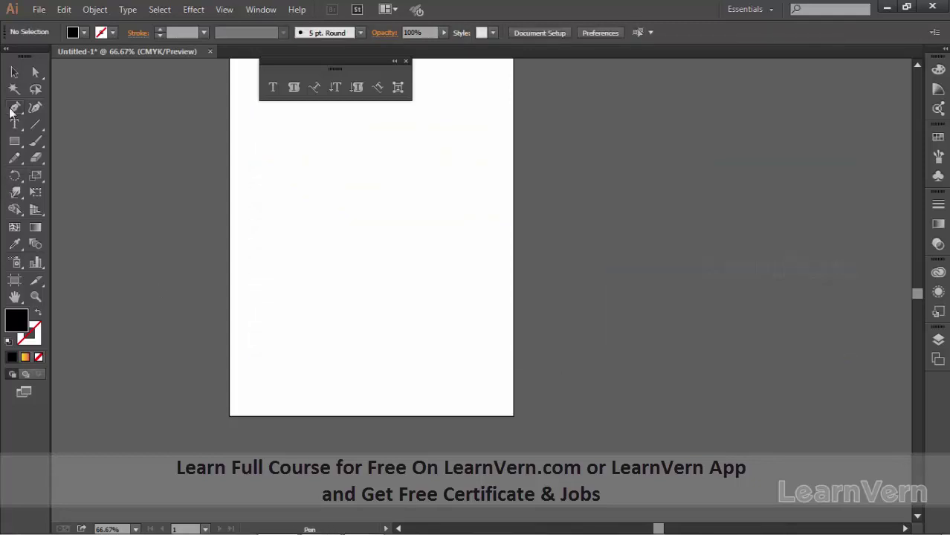
pyautogui.click(337, 169)
pyautogui.moveTo(374, 331); pyautogui.dragTo(526, 349)
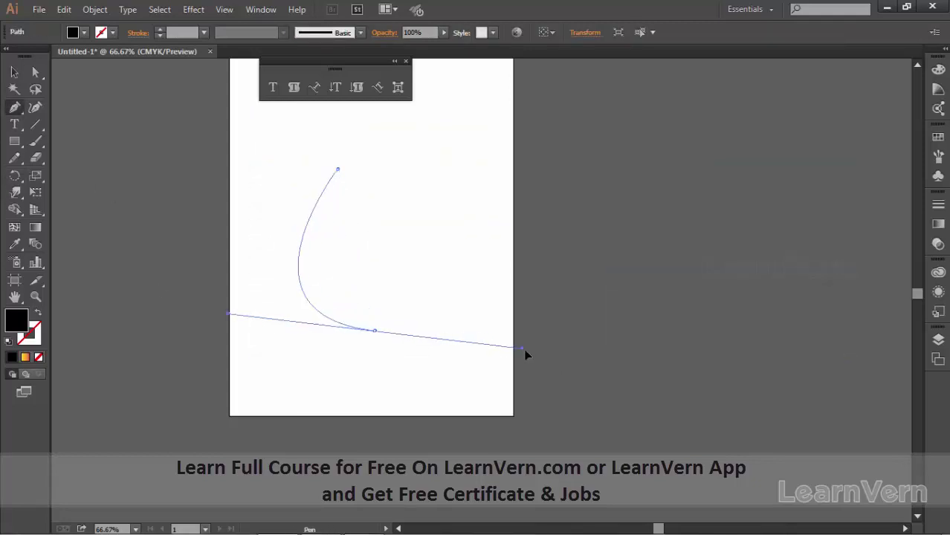
pyautogui.moveTo(338, 171); pyautogui.dragTo(290, 154)
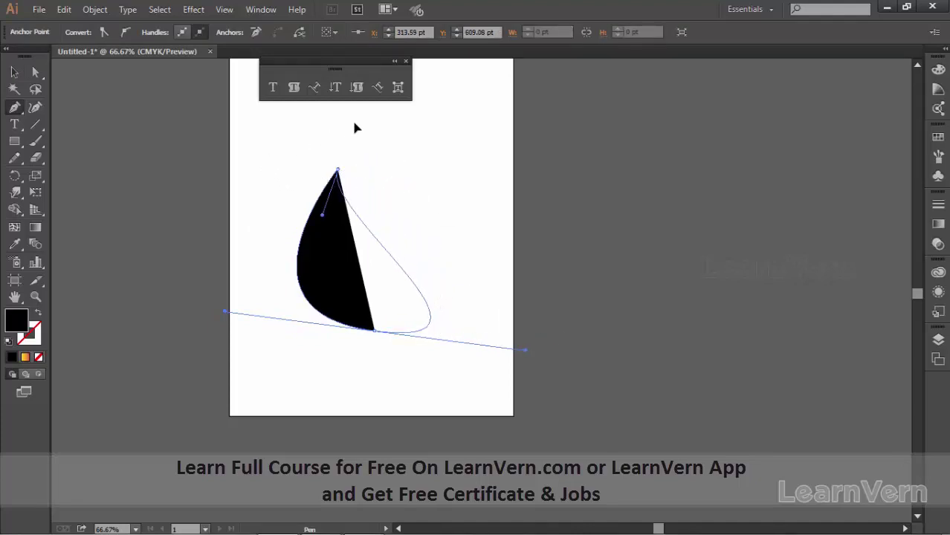
pyautogui.moveTo(290, 154); pyautogui.dragTo(353, 125)
pyautogui.click(15, 71)
# Flow the pasted welcome paragraph inside the teardrop as area type, then select the text object
pyautogui.click(14, 124)
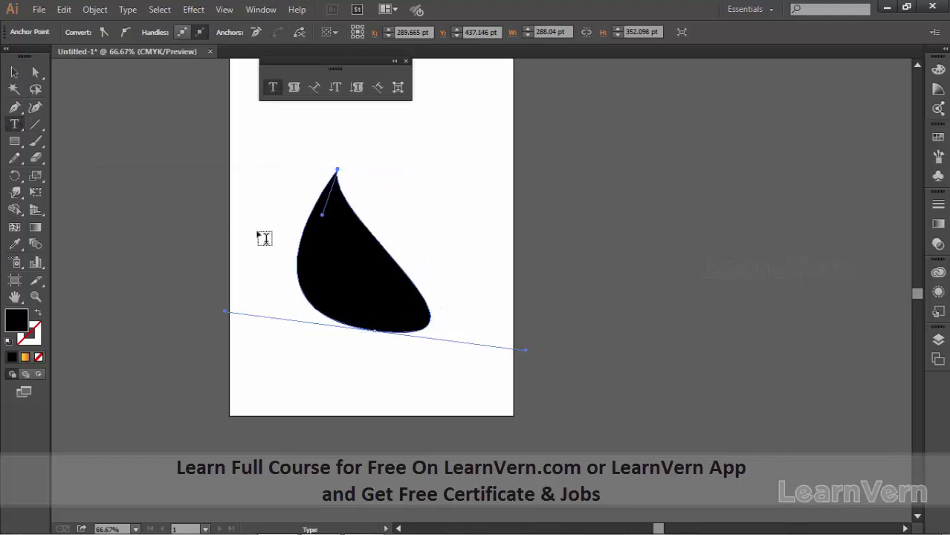
pyautogui.click(323, 212)
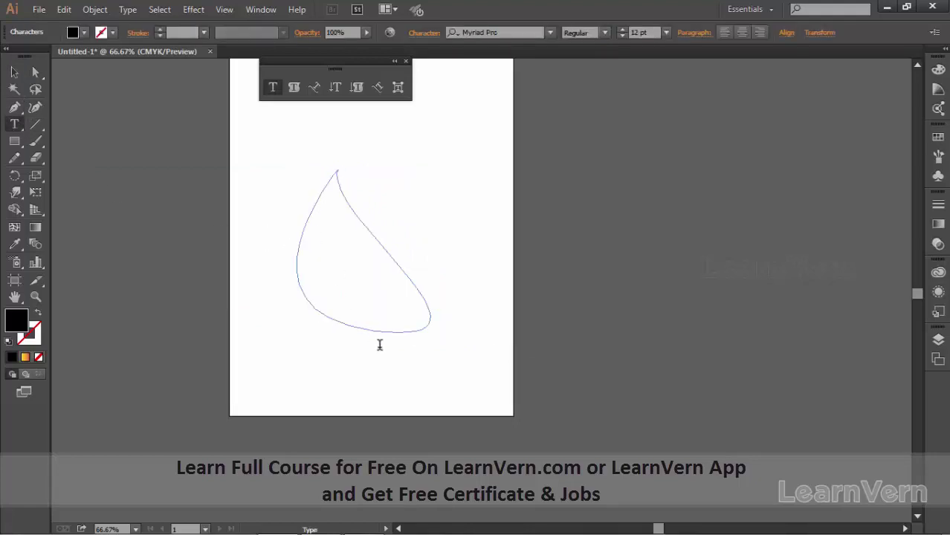
pyautogui.press('Escape')
pyautogui.hotkey('ctrl', 'v')
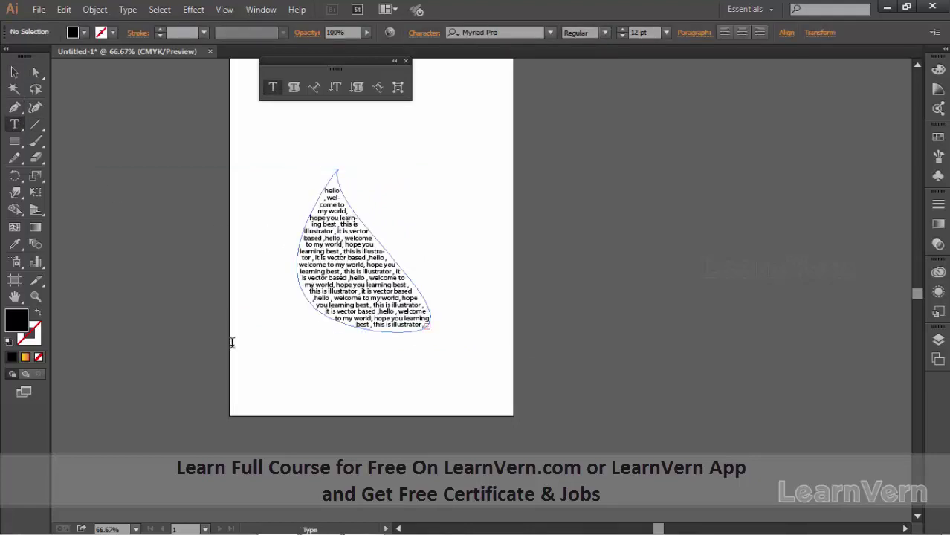
pyautogui.click(16, 71)
pyautogui.click(324, 348)
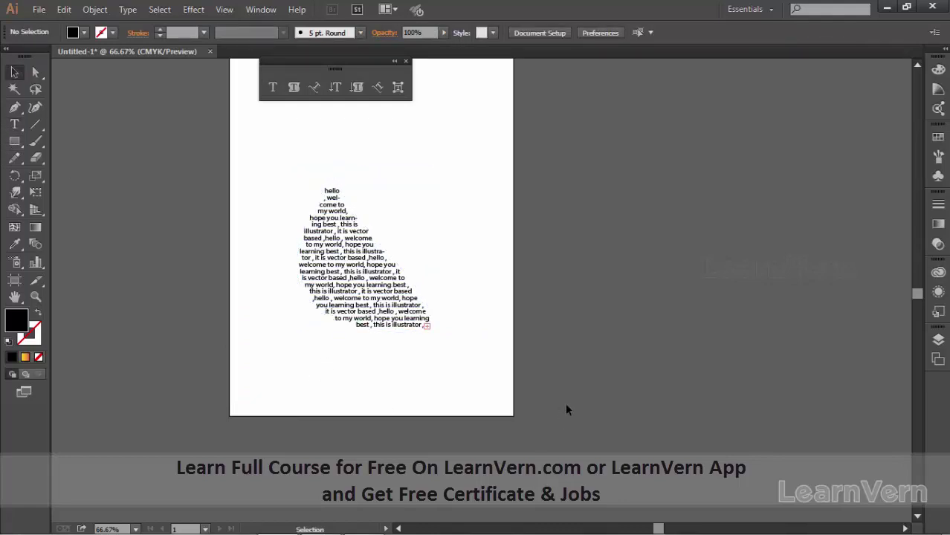
pyautogui.click(367, 327)
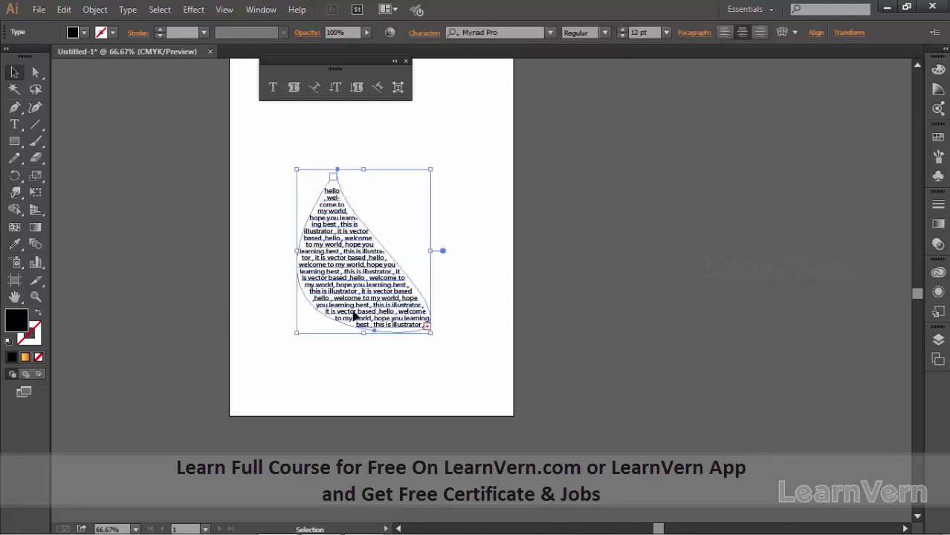
pyautogui.click(515, 205)
pyautogui.click(387, 278)
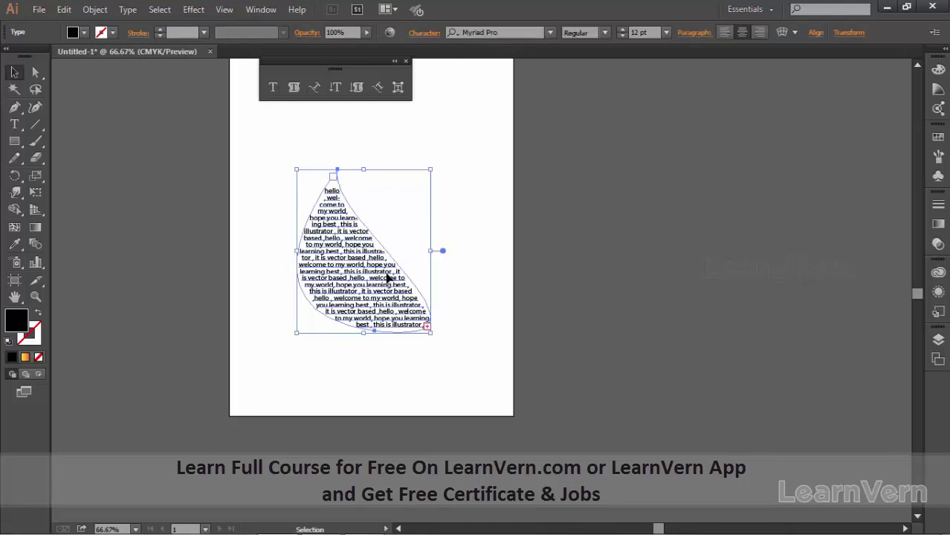